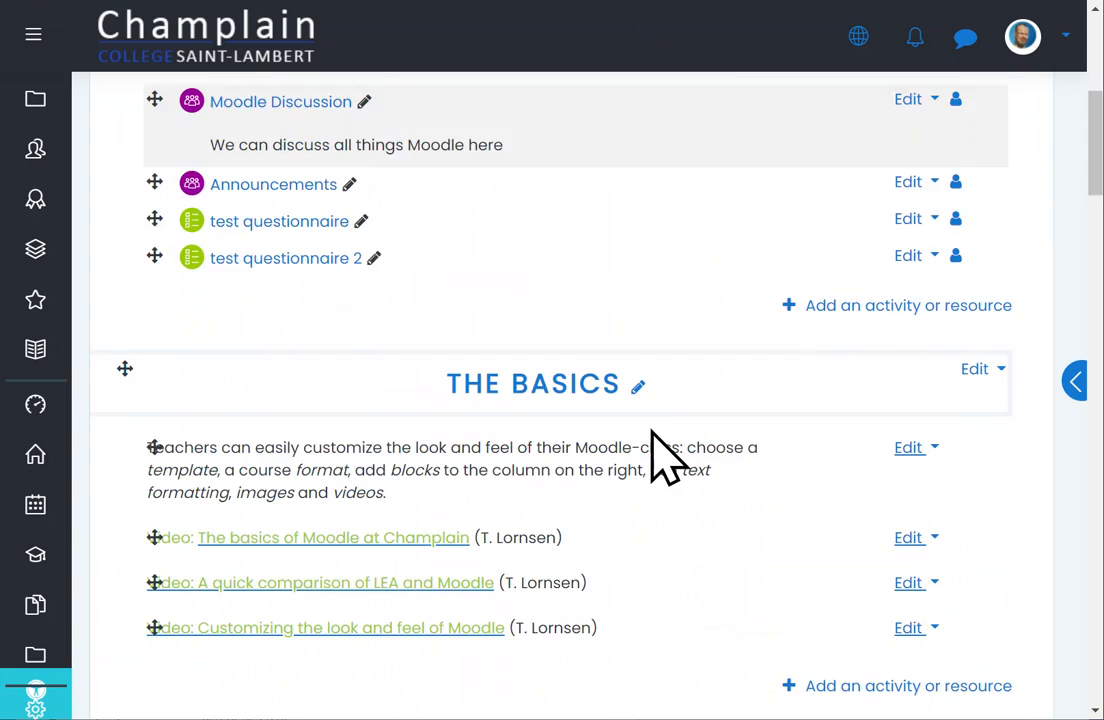
Start adding a new Label resource to the TEST section at the end of the course.
scroll(651, 433, "down", 5)
scroll(651, 433, "down", 10)
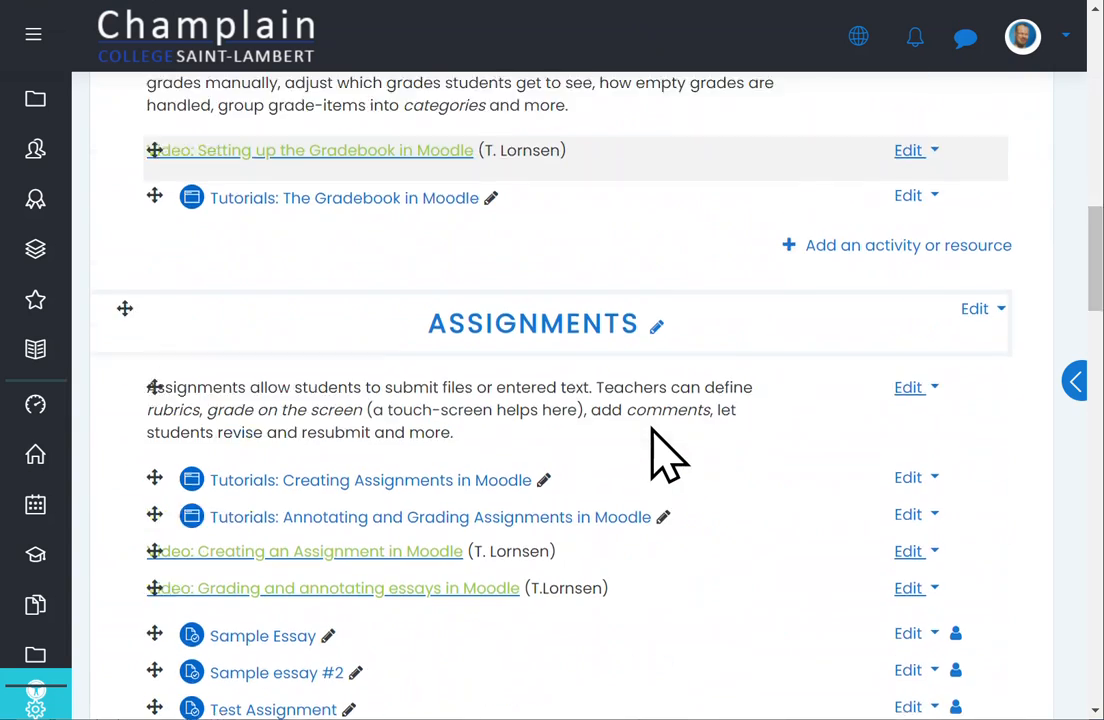
scroll(740, 318, "down", 5)
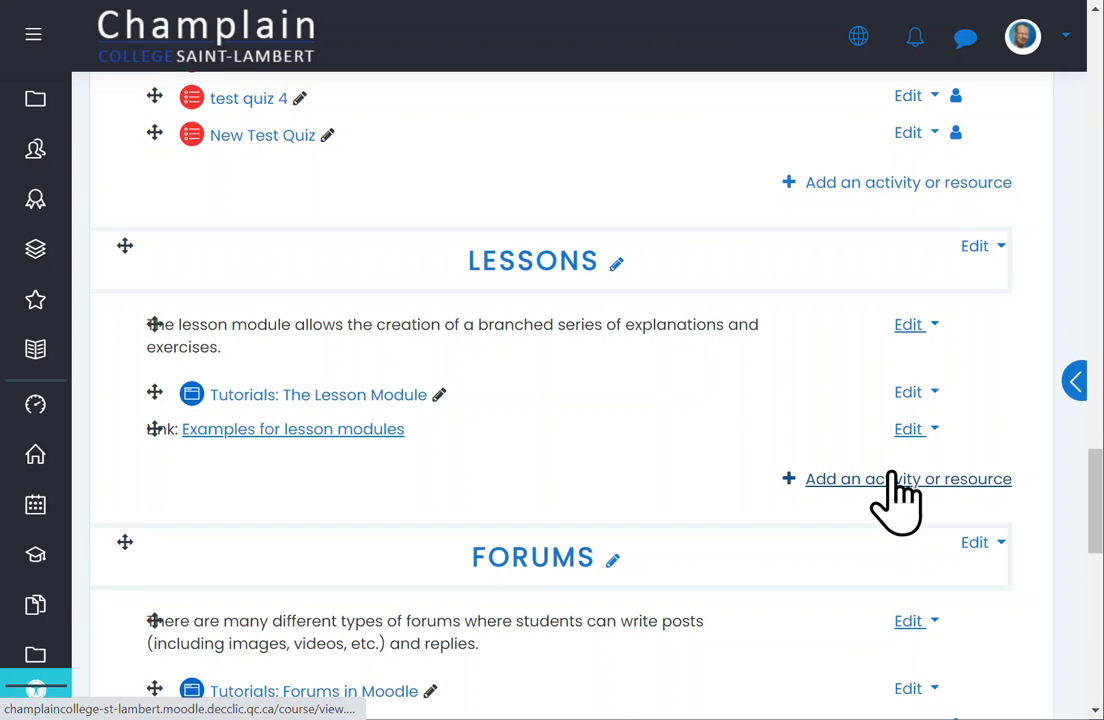
scroll(893, 482, "down", 15)
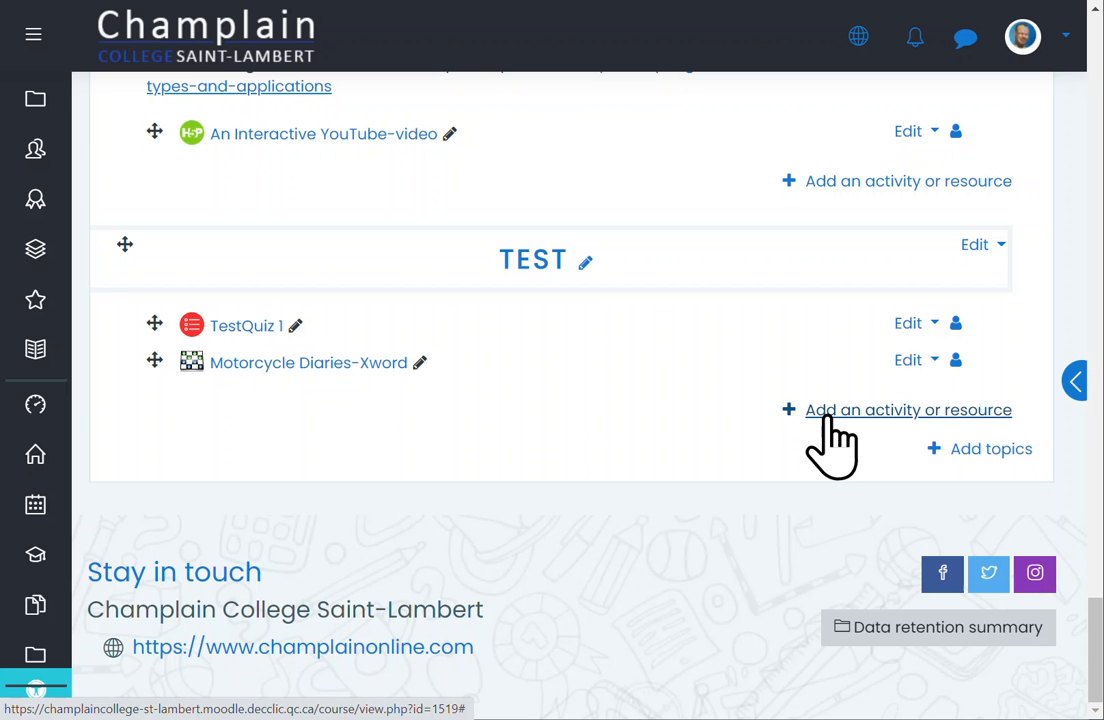
left_click(829, 416)
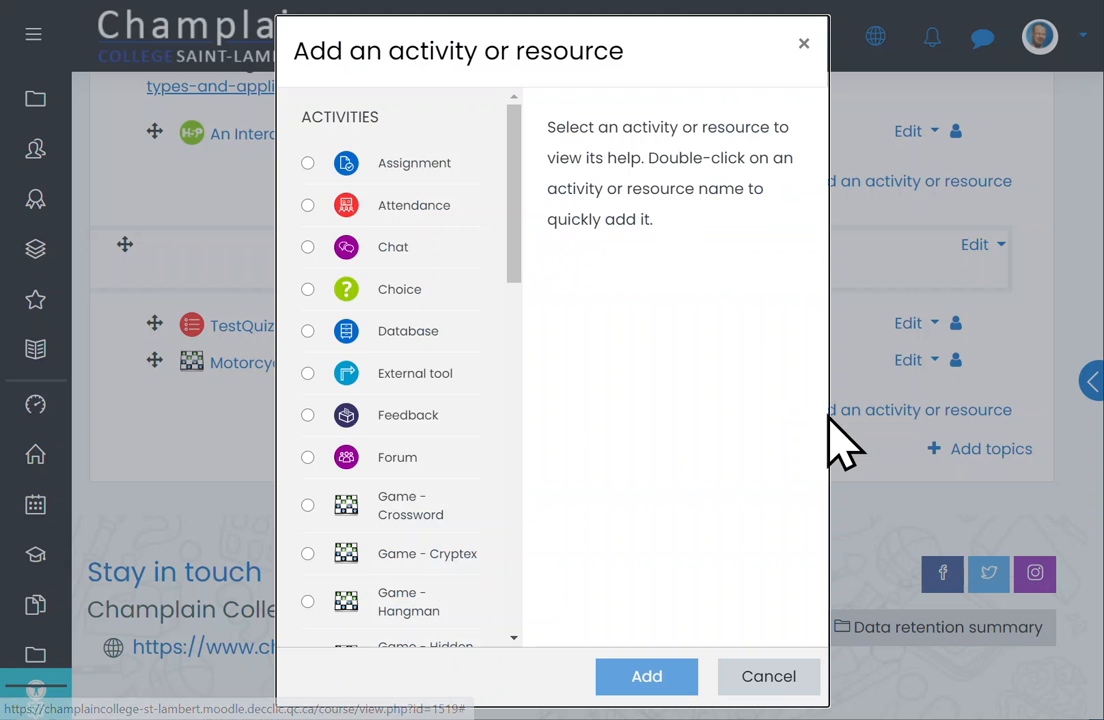
scroll(432, 330, "down", 10)
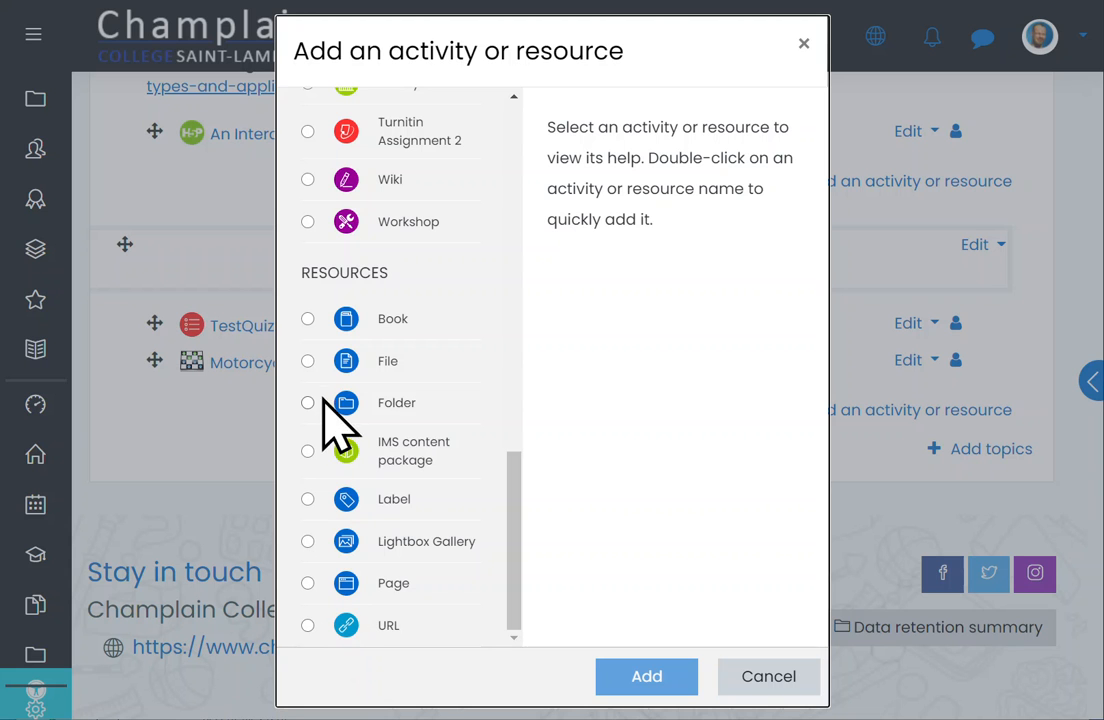
left_click(312, 499)
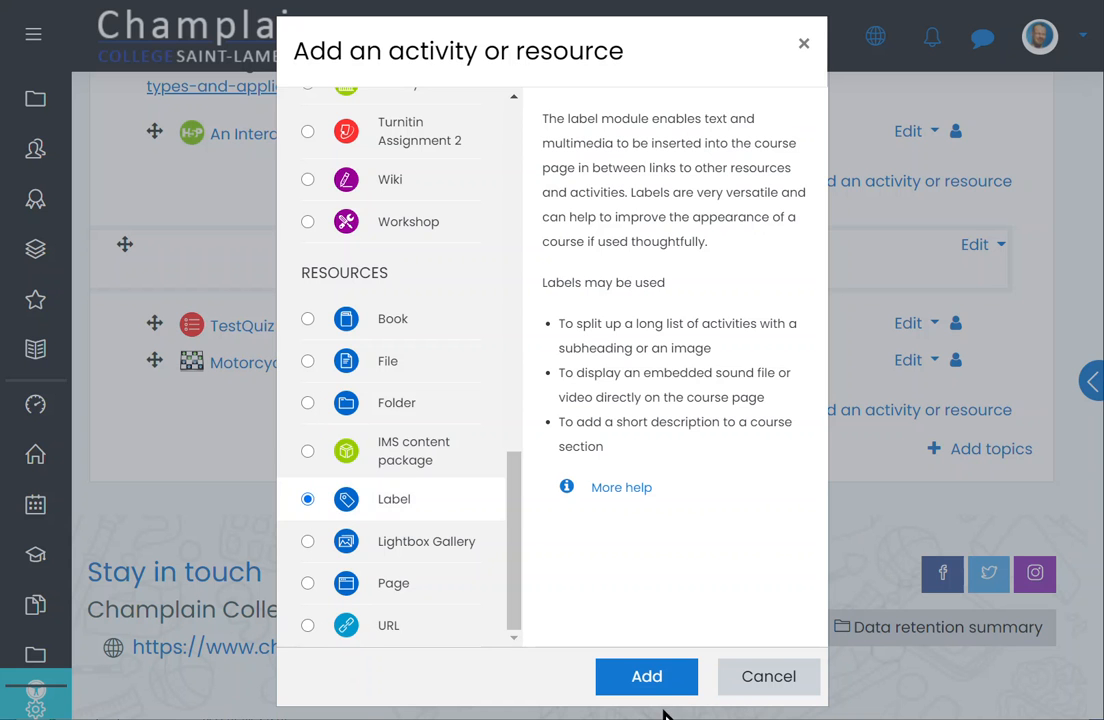
left_click(650, 680)
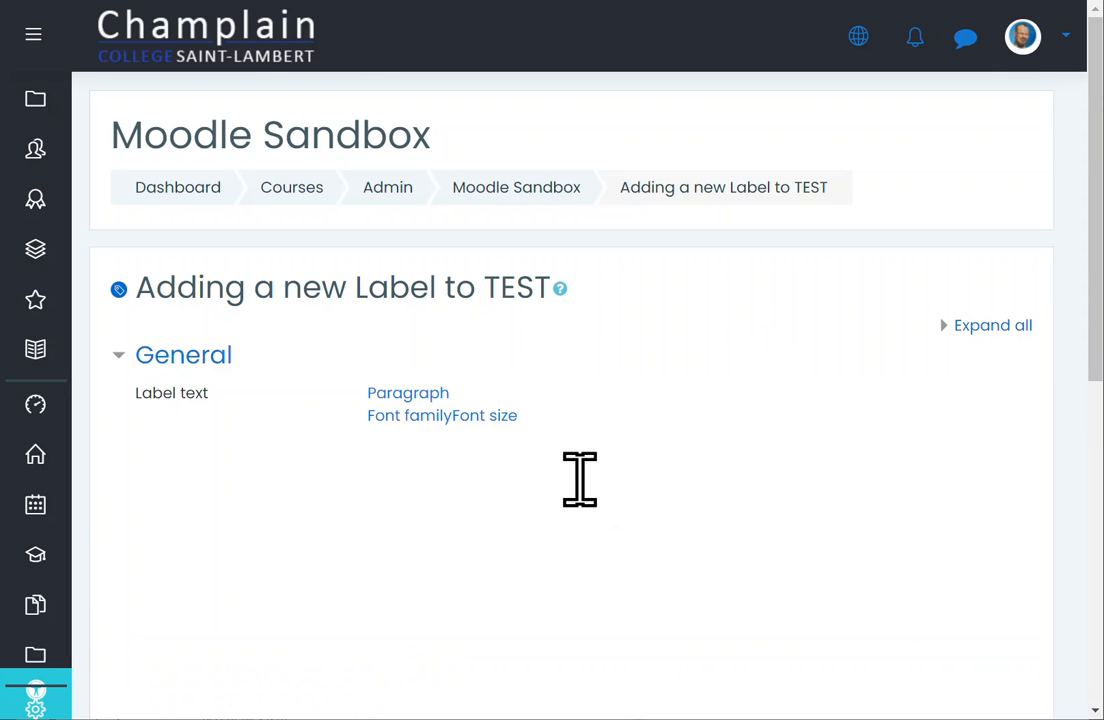
left_click(573, 549)
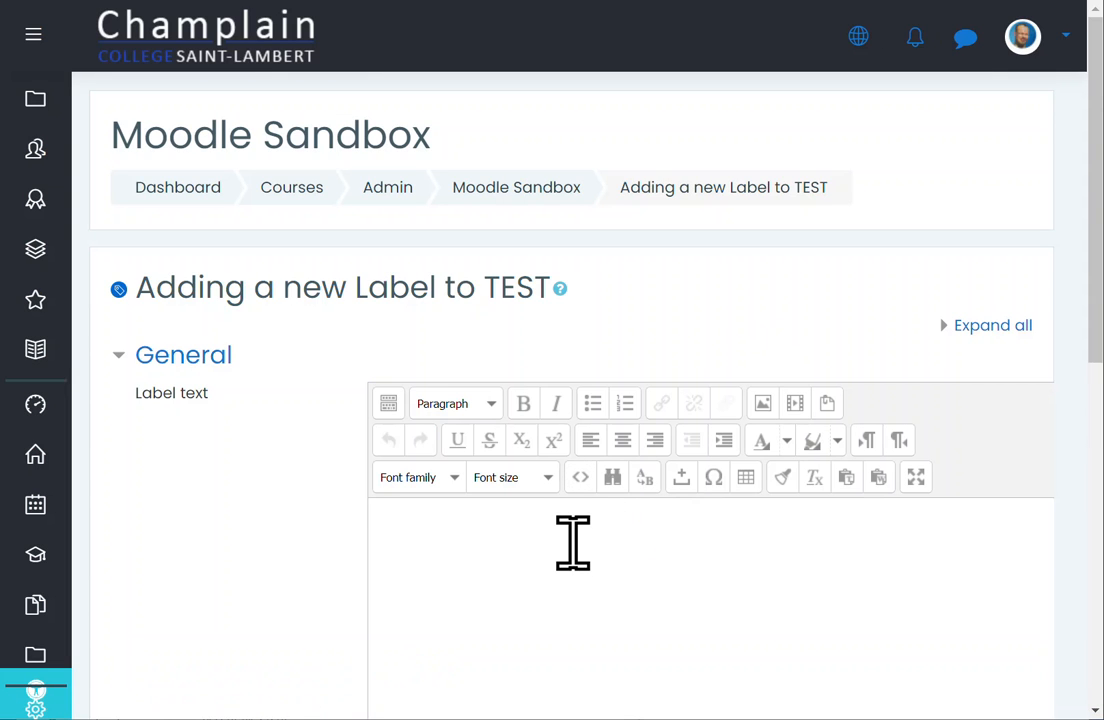
type("The grade for your first essay  was below 70%. I HIGHLY RECOMMEND that you use the Writing Center for this essay. You can schedule an appointment with a tutor here: https://www.cwctutoring.com")
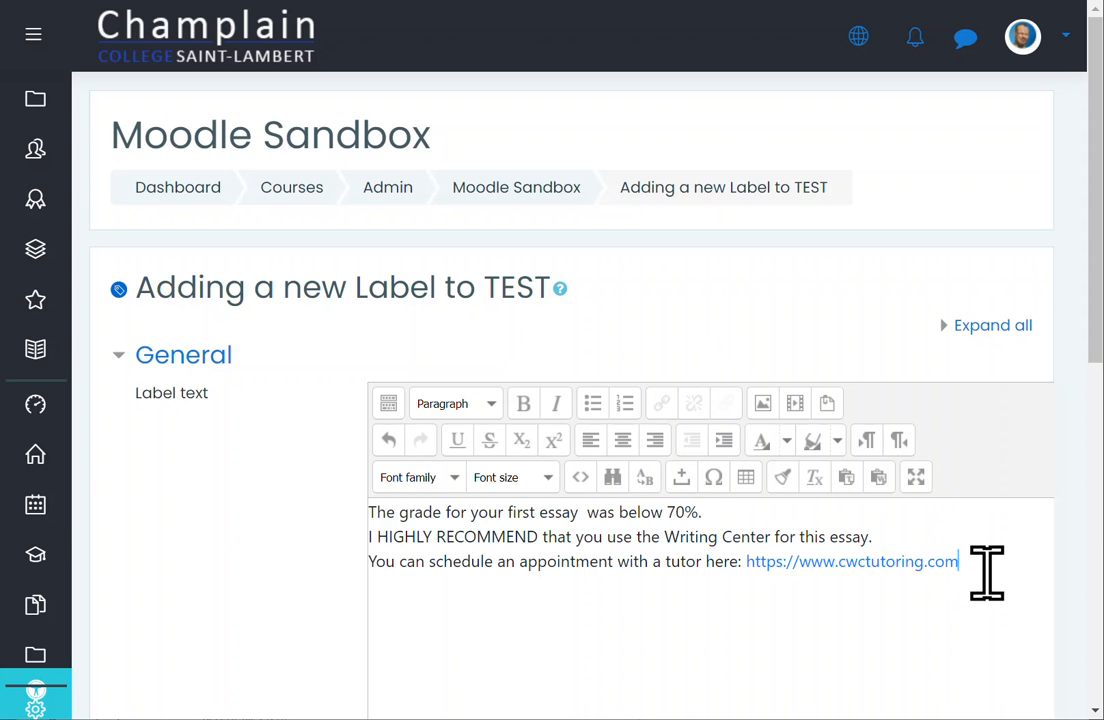
Center the entire label text and format it in bold red.
key("ctrl+a")
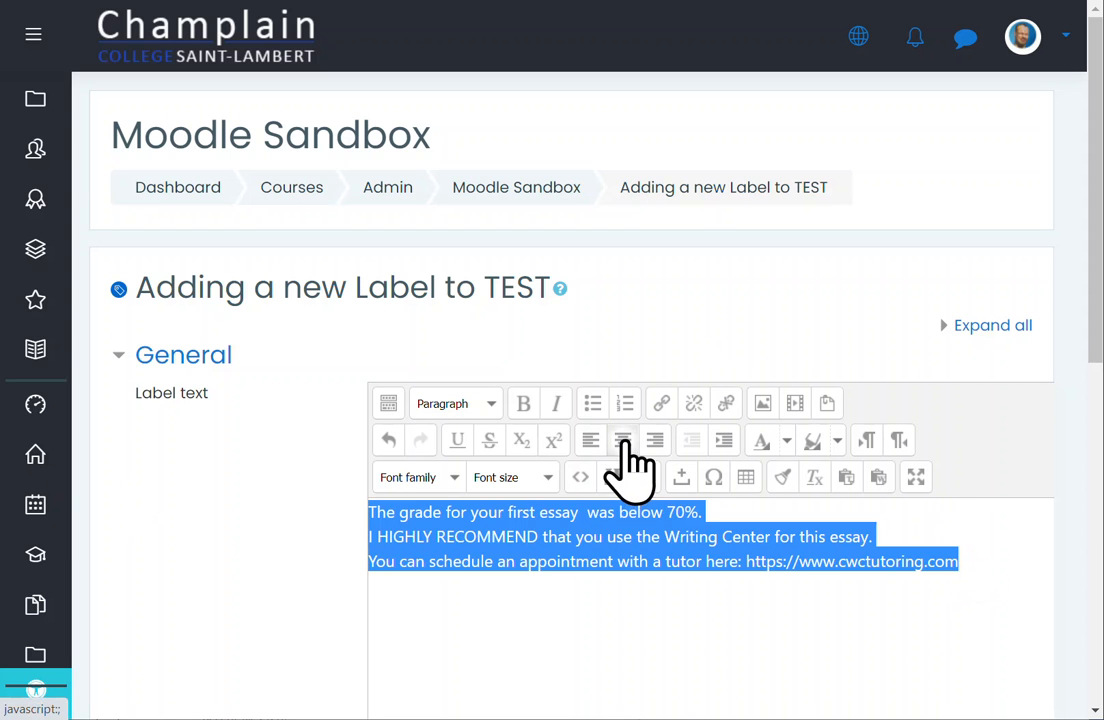
left_click(624, 441)
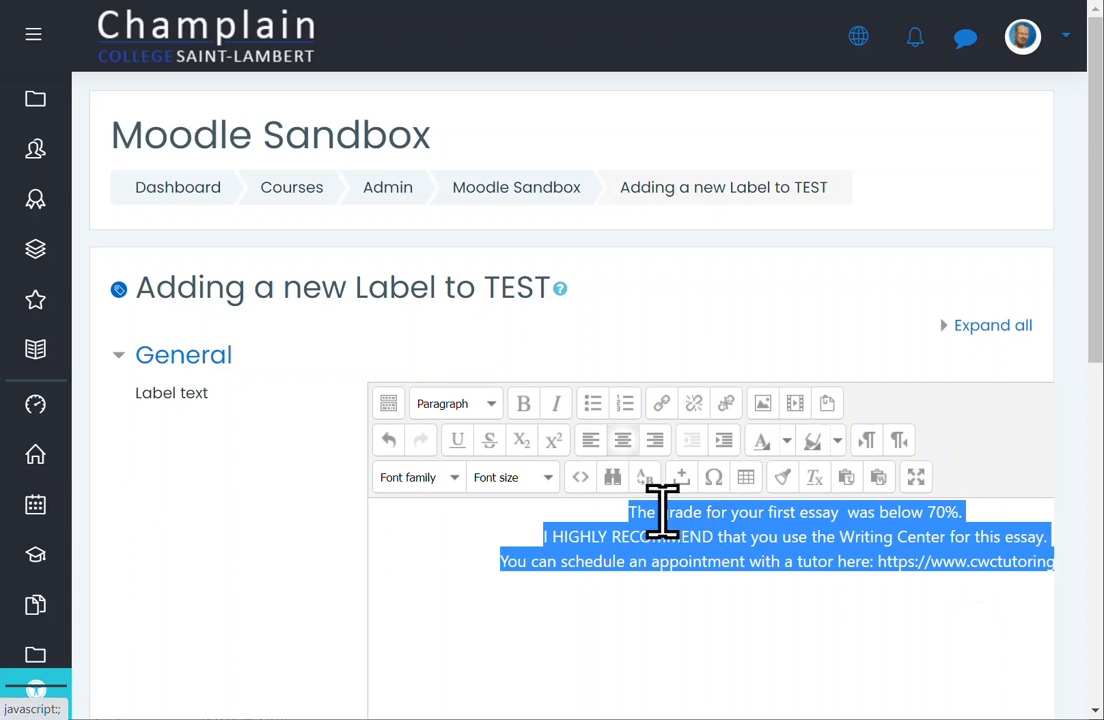
left_click(787, 441)
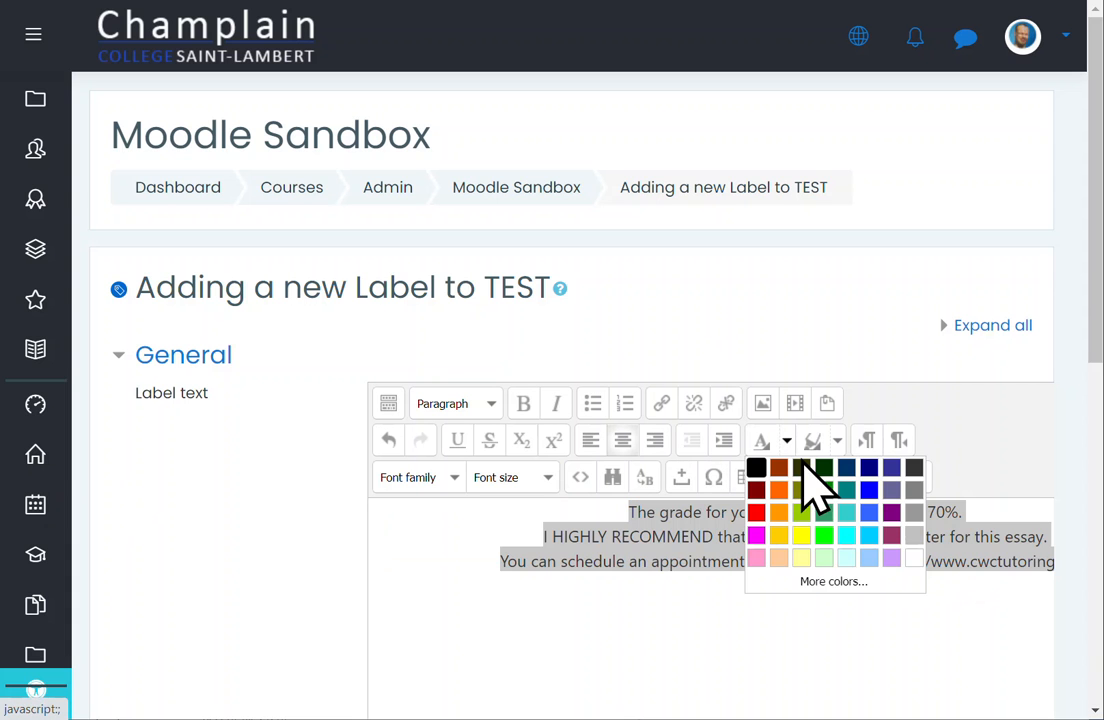
left_click(758, 512)
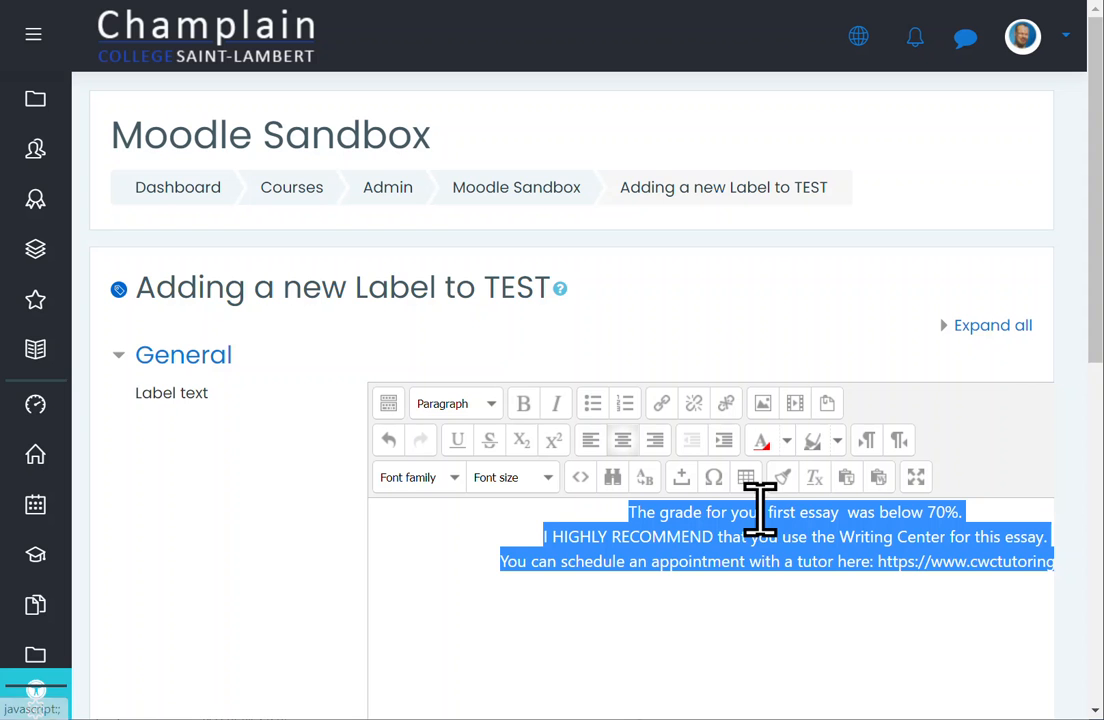
left_click(525, 404)
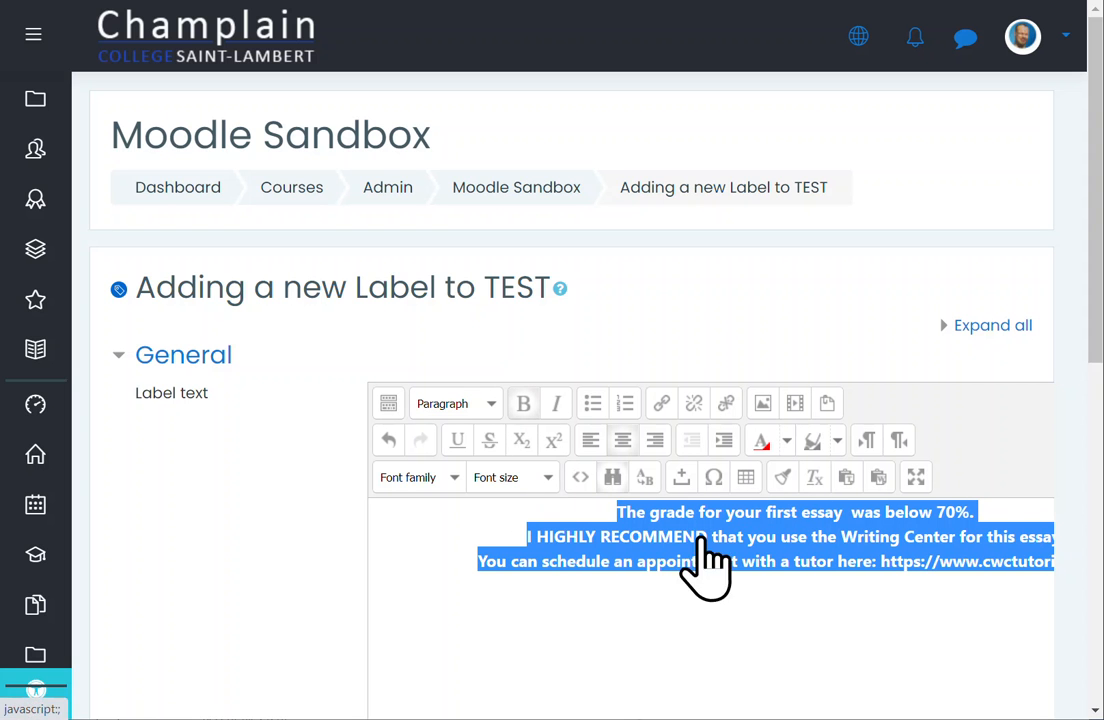
left_click(640, 525)
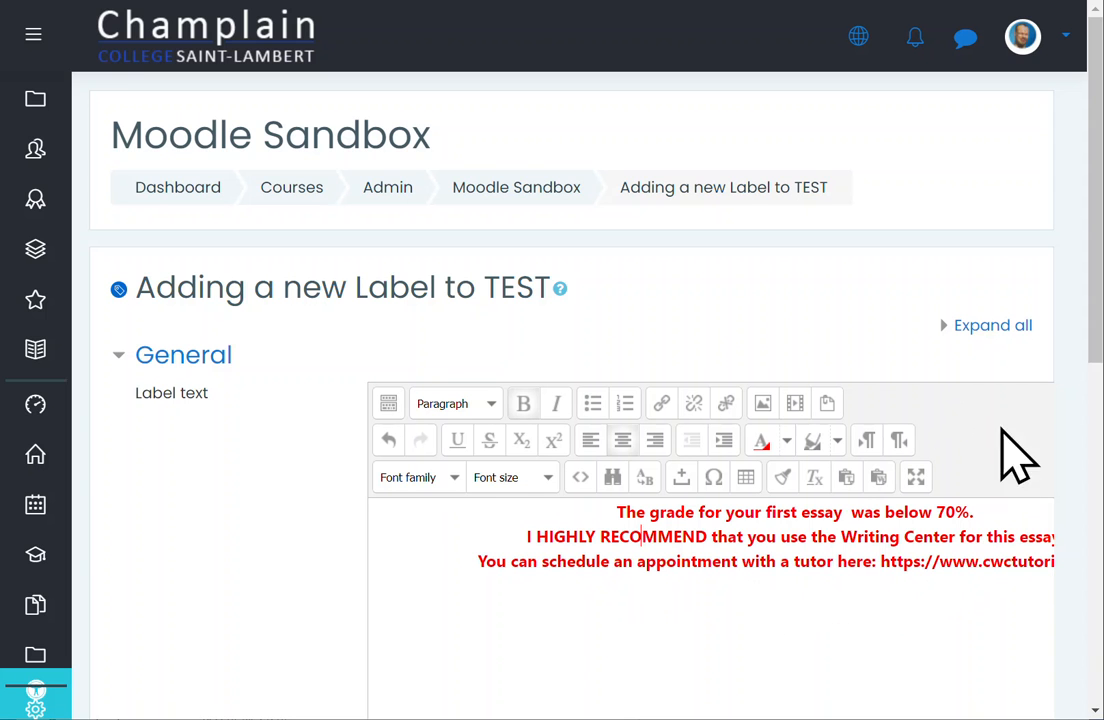
left_click_drag(1097, 368, 1100, 410)
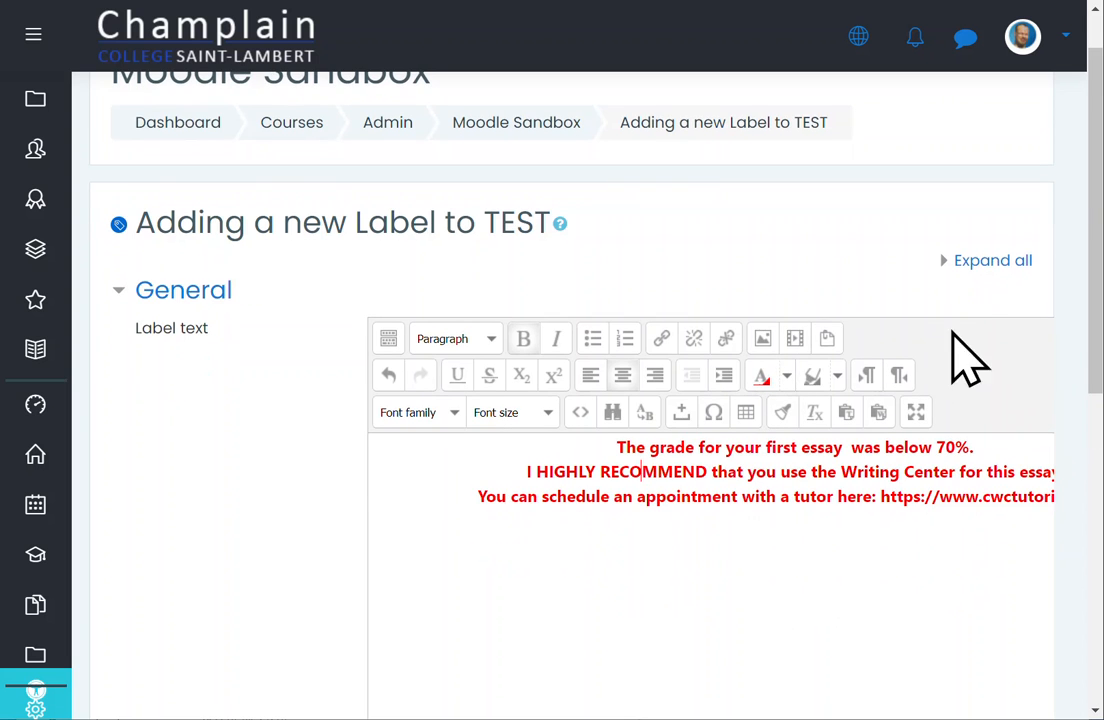
scroll(998, 345, "up", 1)
scroll(629, 563, "right", 4)
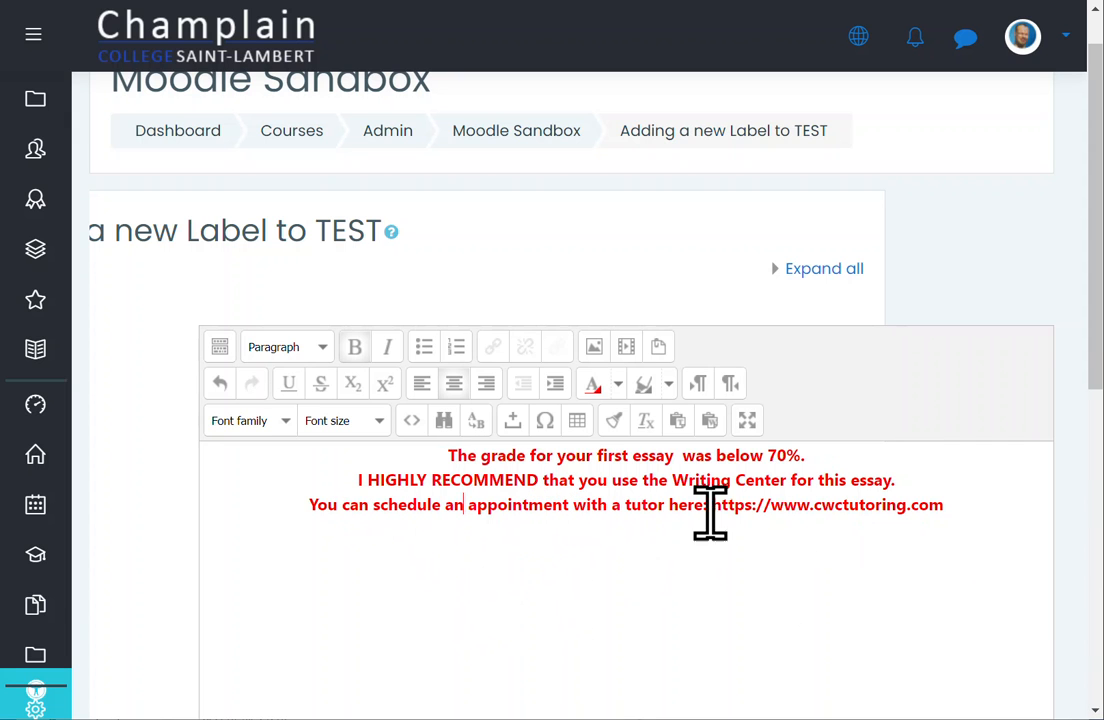
left_click(867, 510)
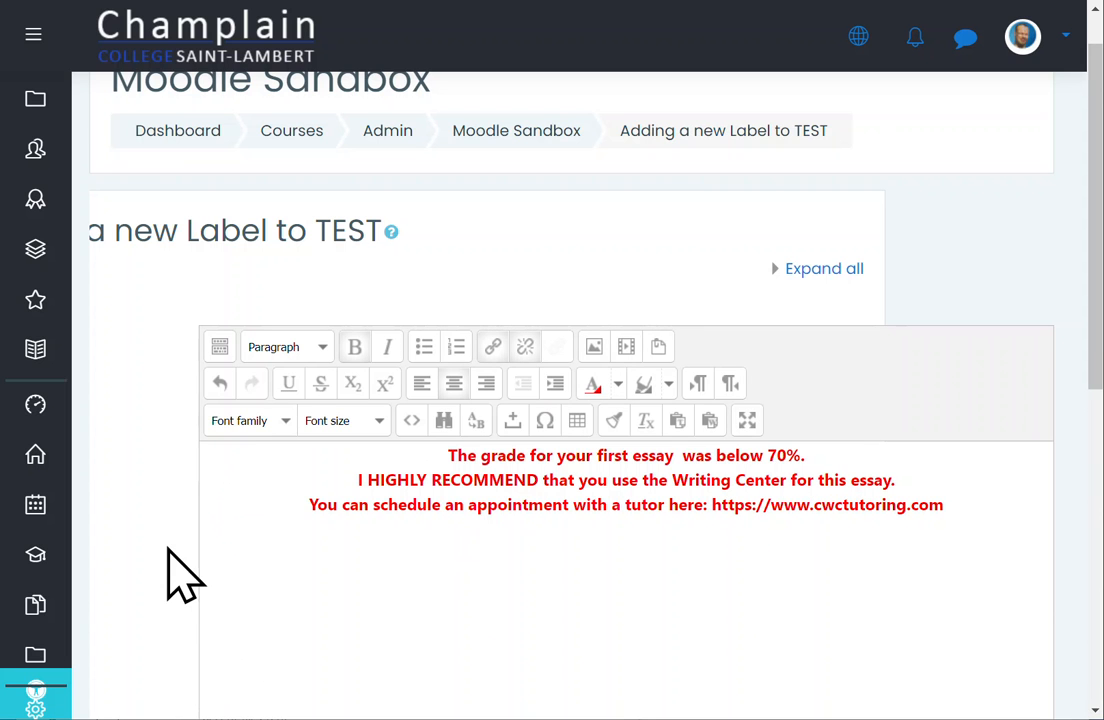
middle_click(308, 555)
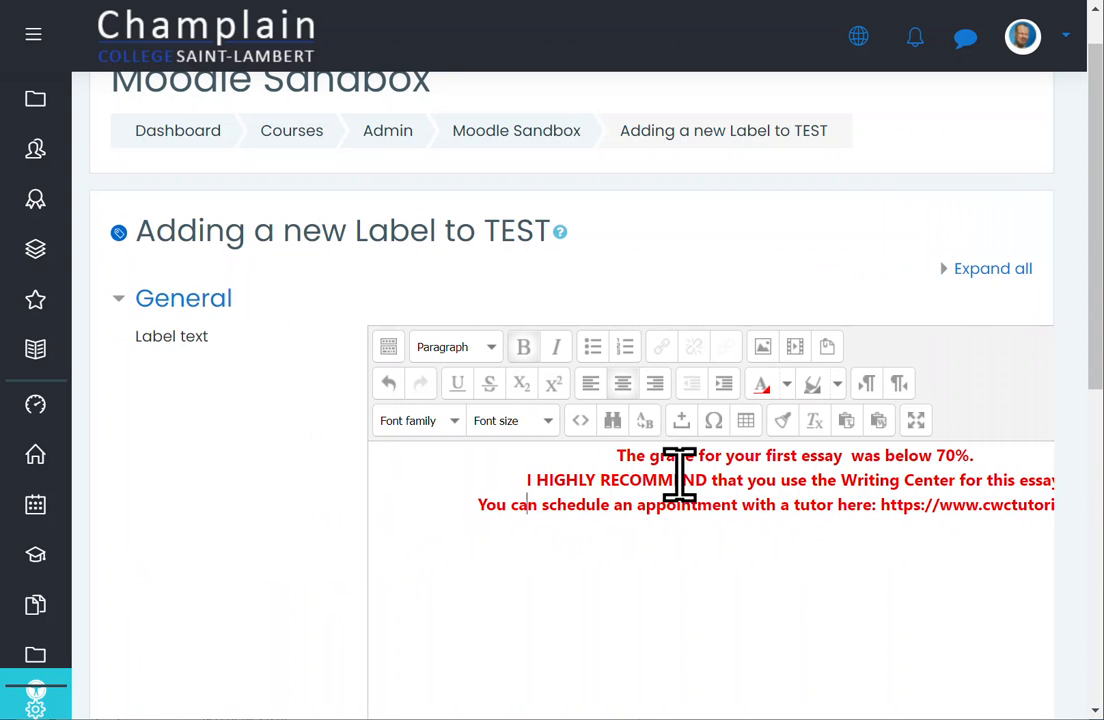
Underline the first line of the label text and italicize "Writing Center" in the second line.
left_click_drag(621, 474, 610, 445)
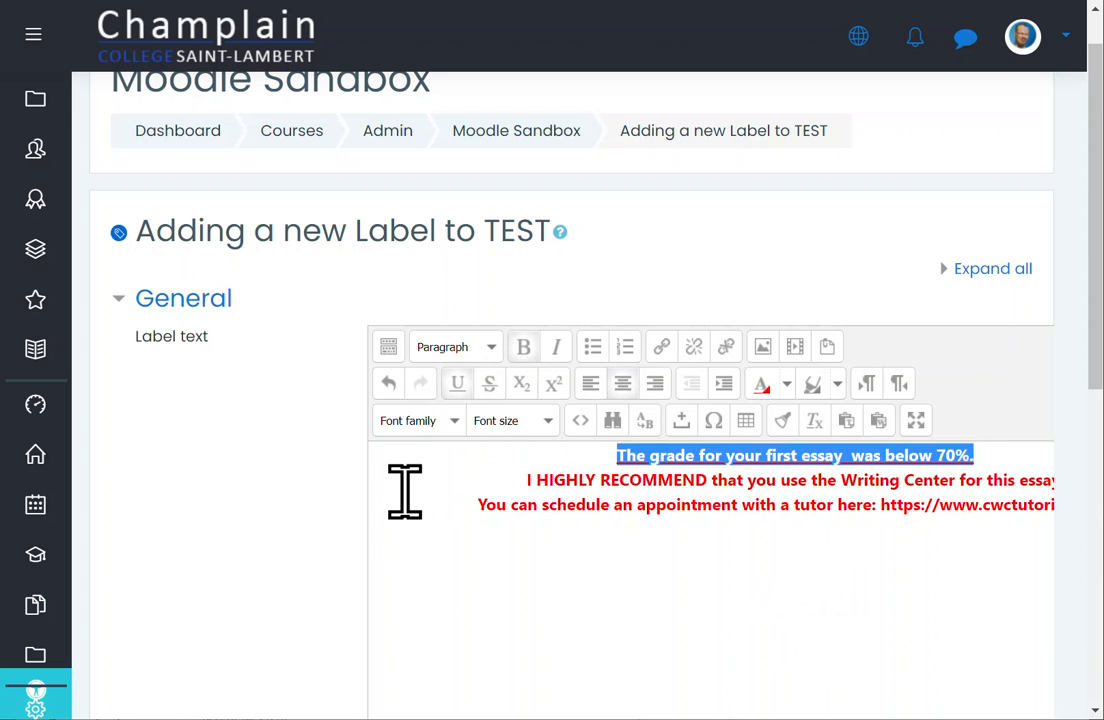
left_click_drag(842, 480, 948, 480)
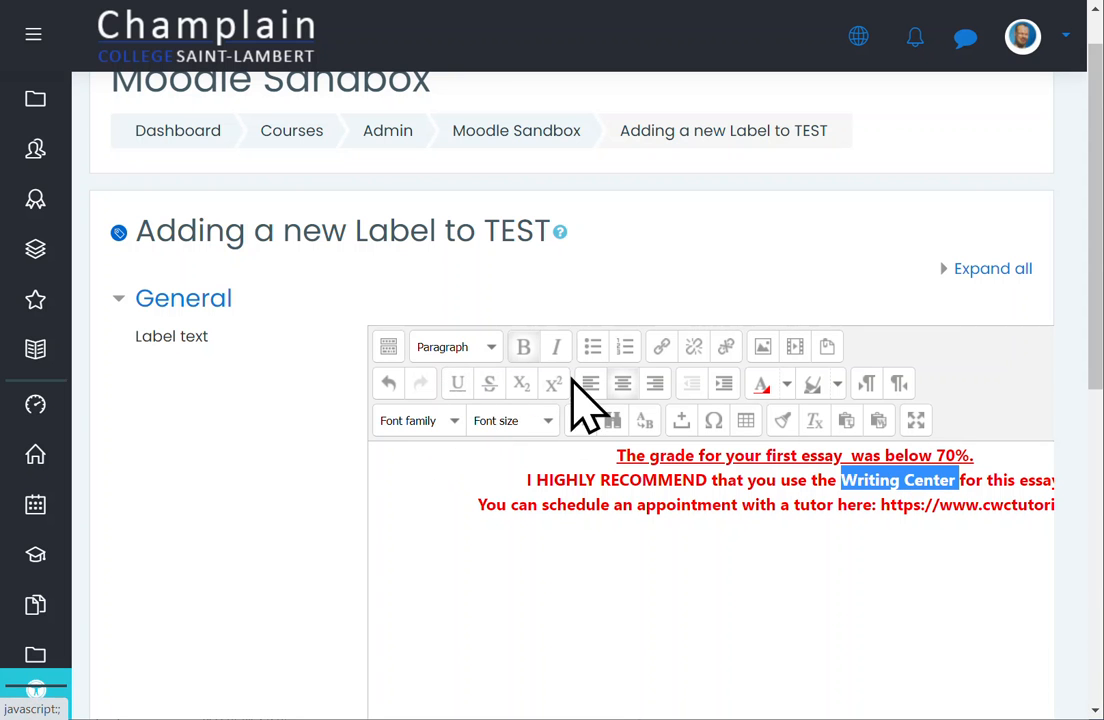
left_click(556, 346)
left_click(673, 567)
Add a Grade restriction to the label's access restrictions.
scroll(246, 522, "down", 2)
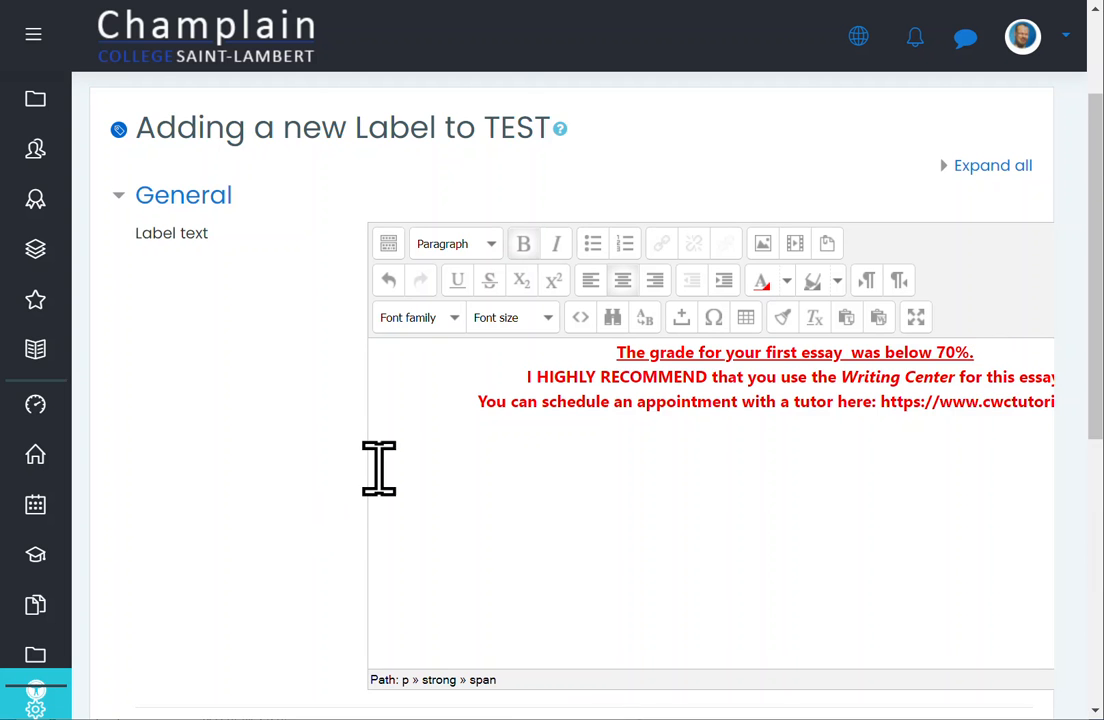
scroll(320, 505, "down", 4)
scroll(225, 515, "down", 4)
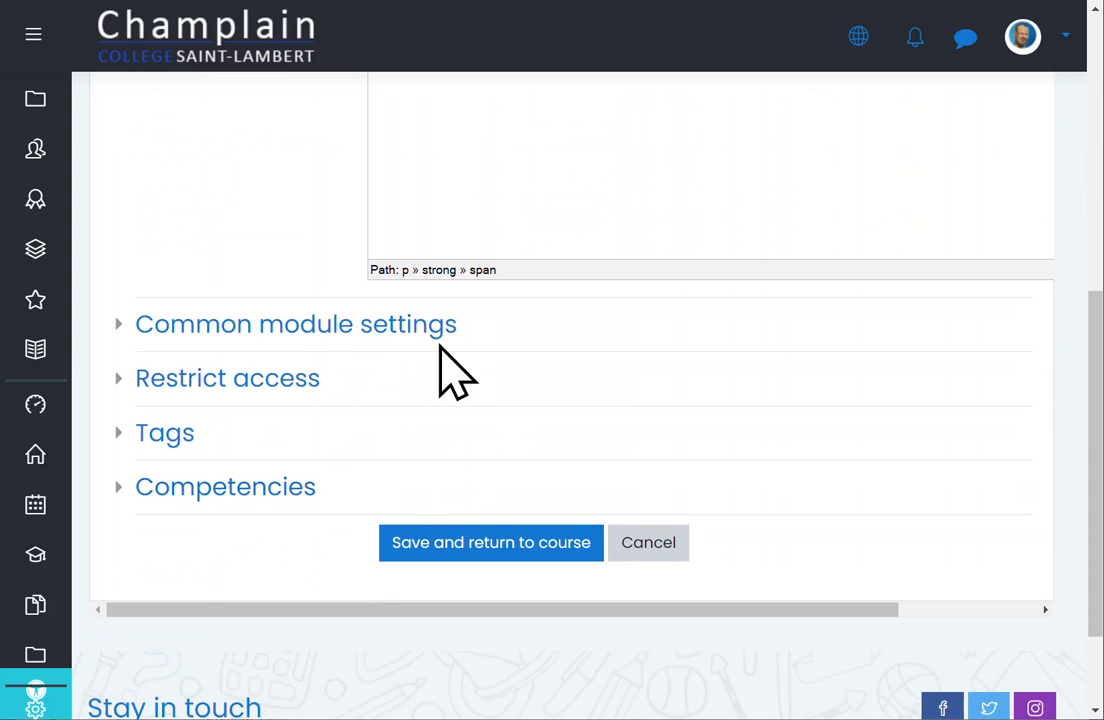
left_click(130, 380)
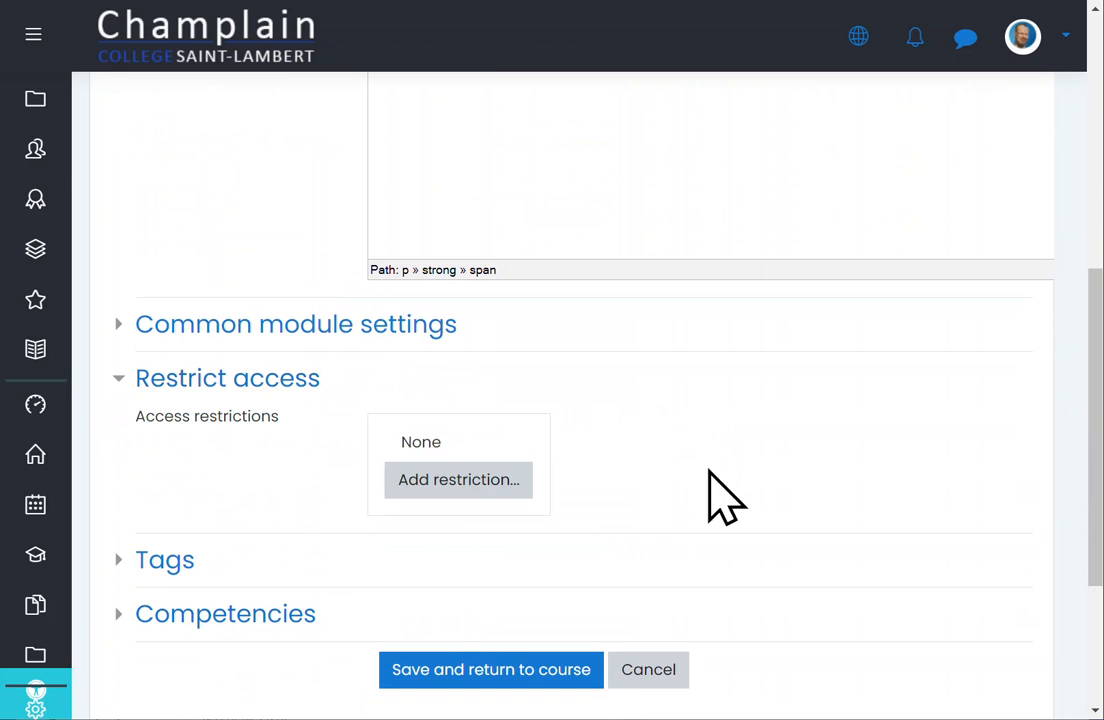
left_click(497, 490)
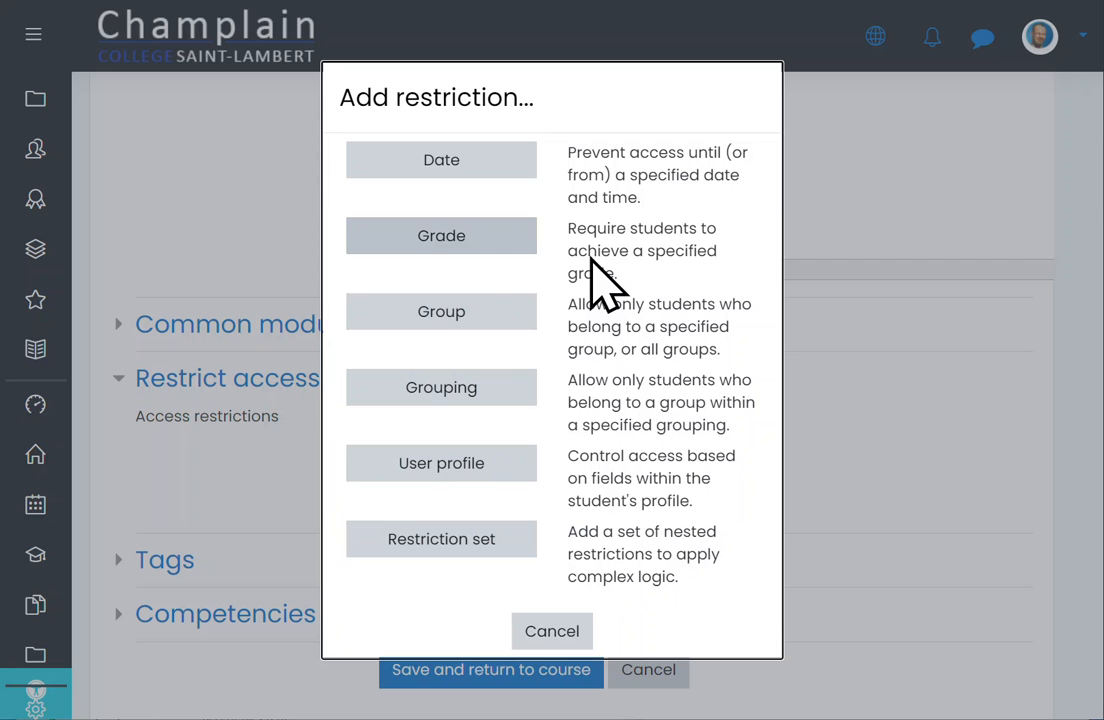
left_click(471, 239)
Set the grade restriction so that students must have a Sample Essay grade below 70%.
scroll(960, 430, "down", 1)
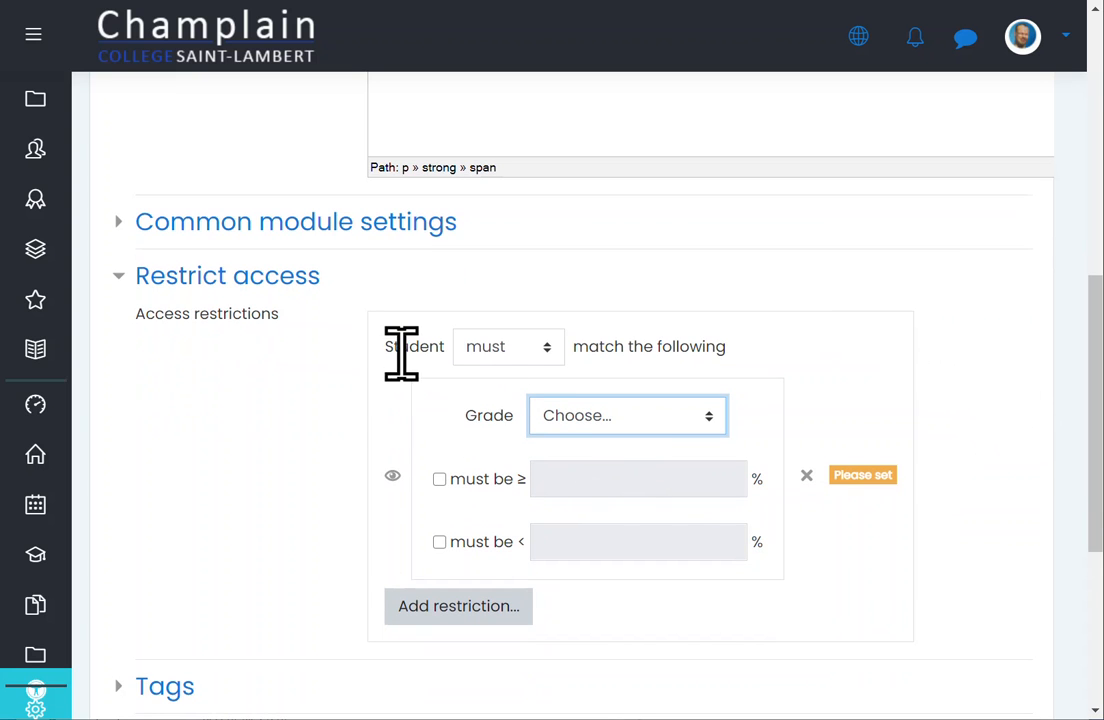
left_click(548, 350)
left_click(548, 360)
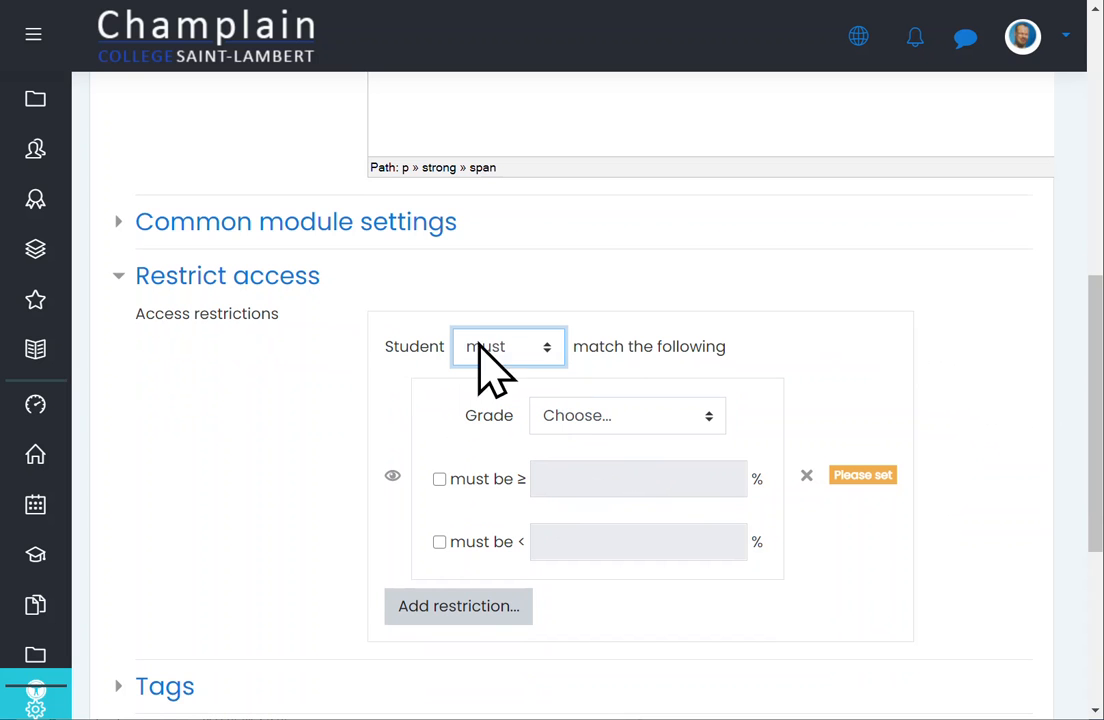
left_click(703, 418)
scroll(870, 545, "down", 1)
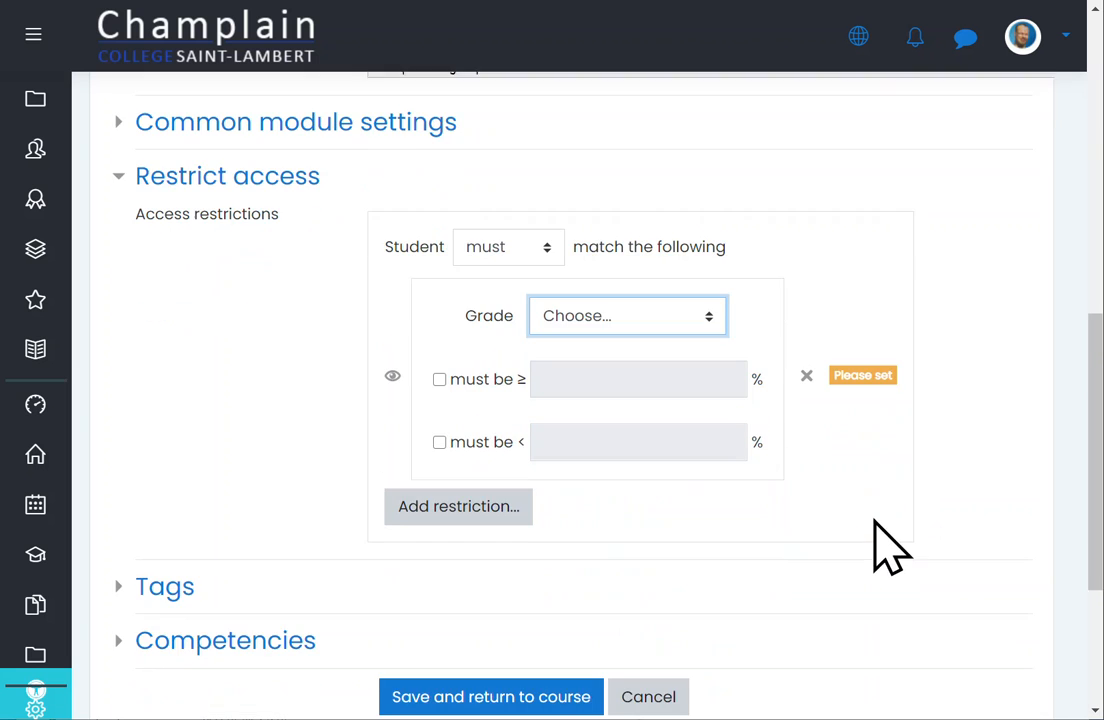
scroll(870, 465, "down", 1)
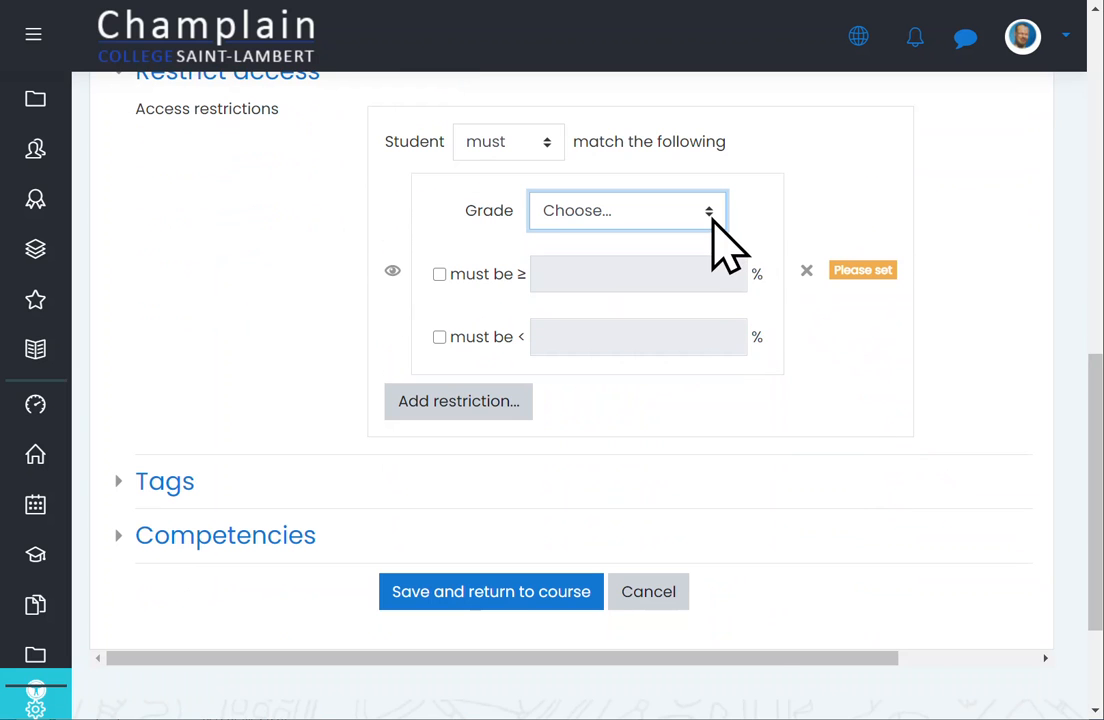
left_click(713, 218)
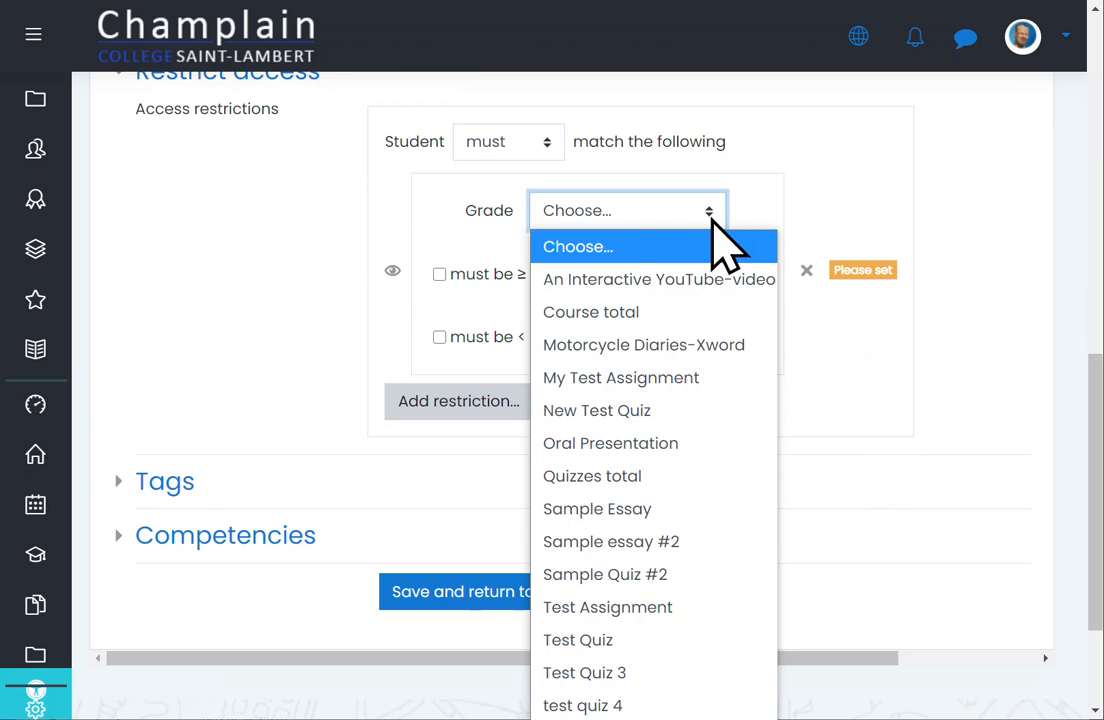
left_click(714, 497)
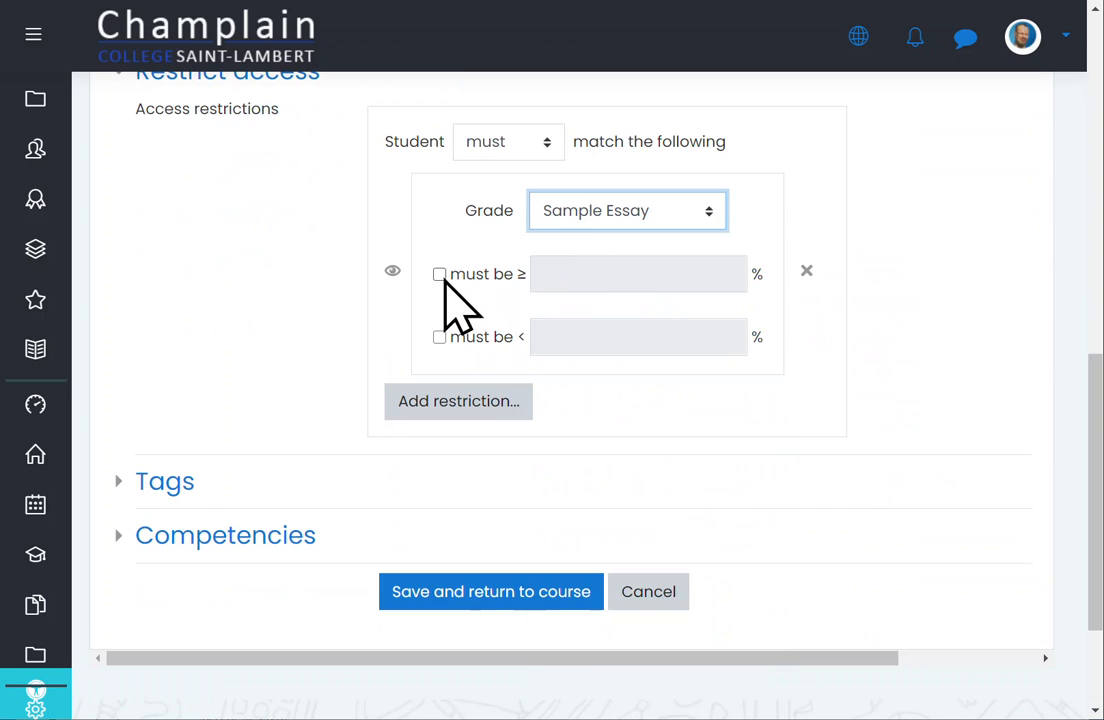
left_click(439, 337)
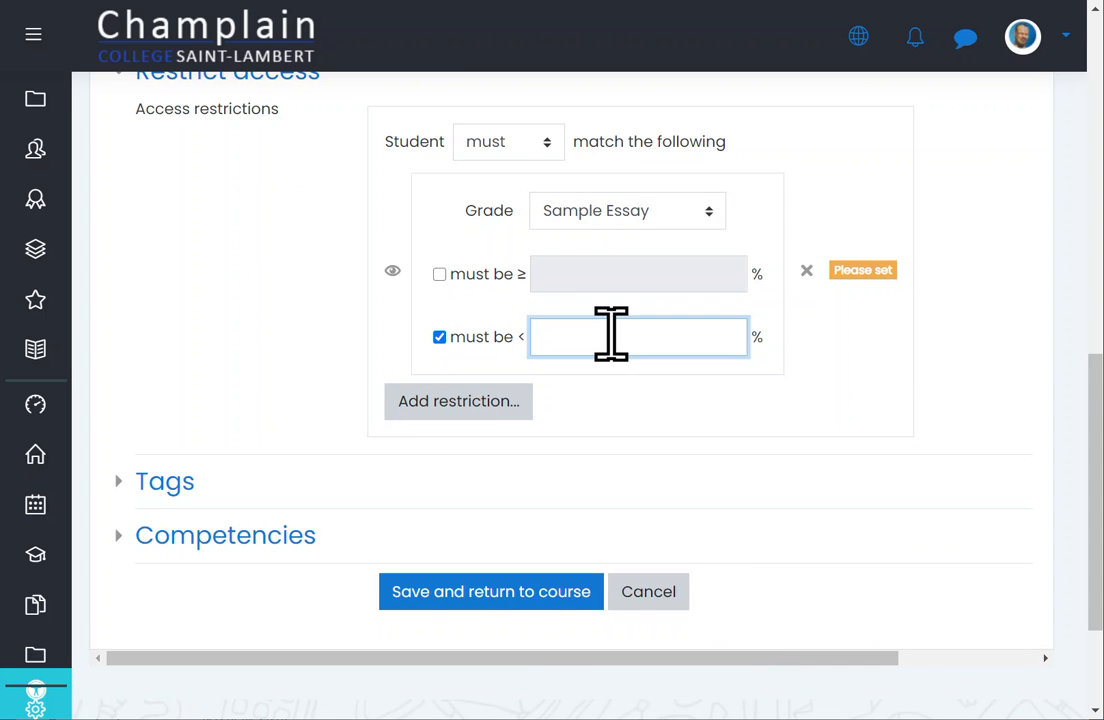
type("70")
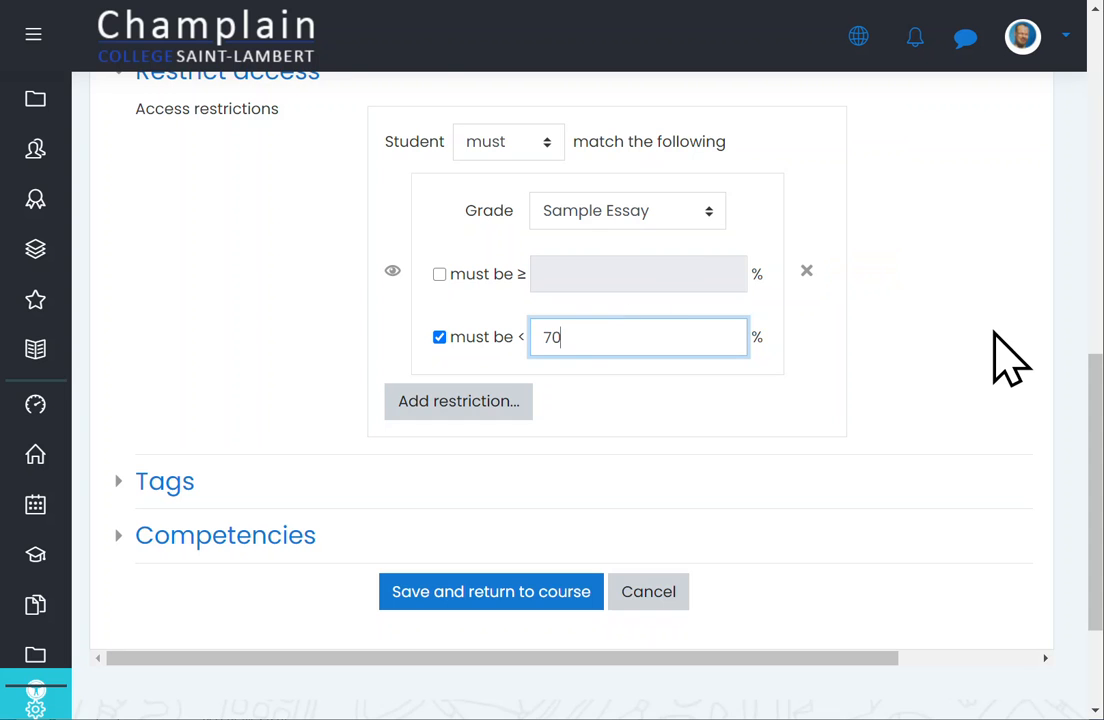
scroll(990, 357, "up", 10)
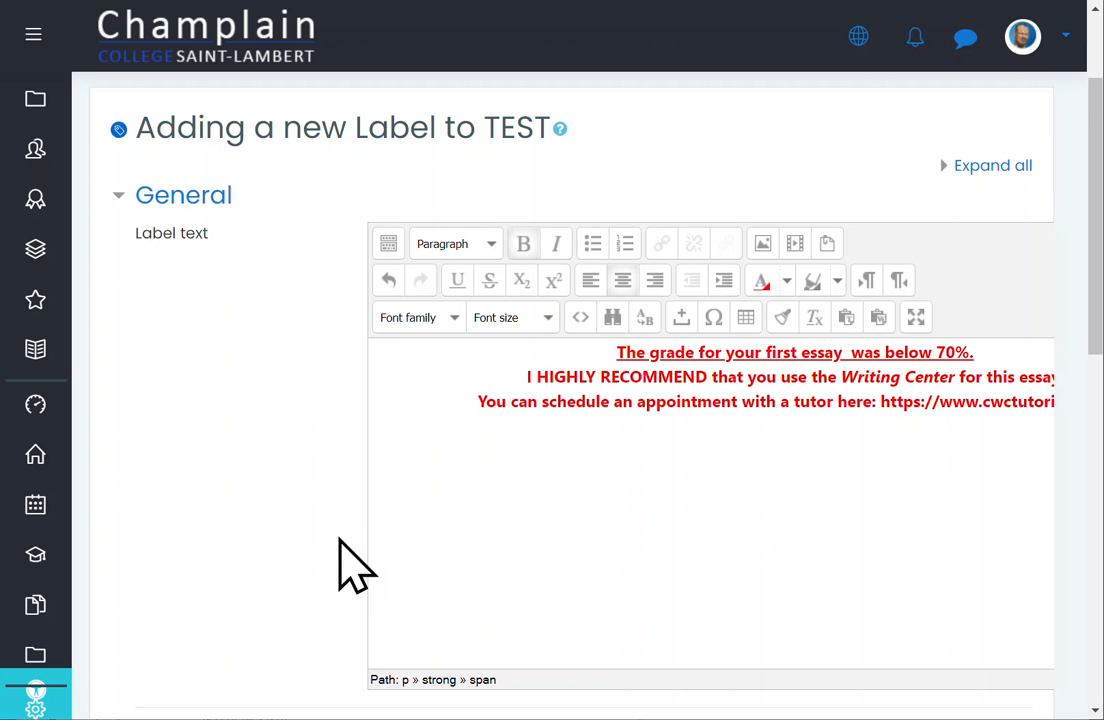
scroll(285, 420, "down", 1)
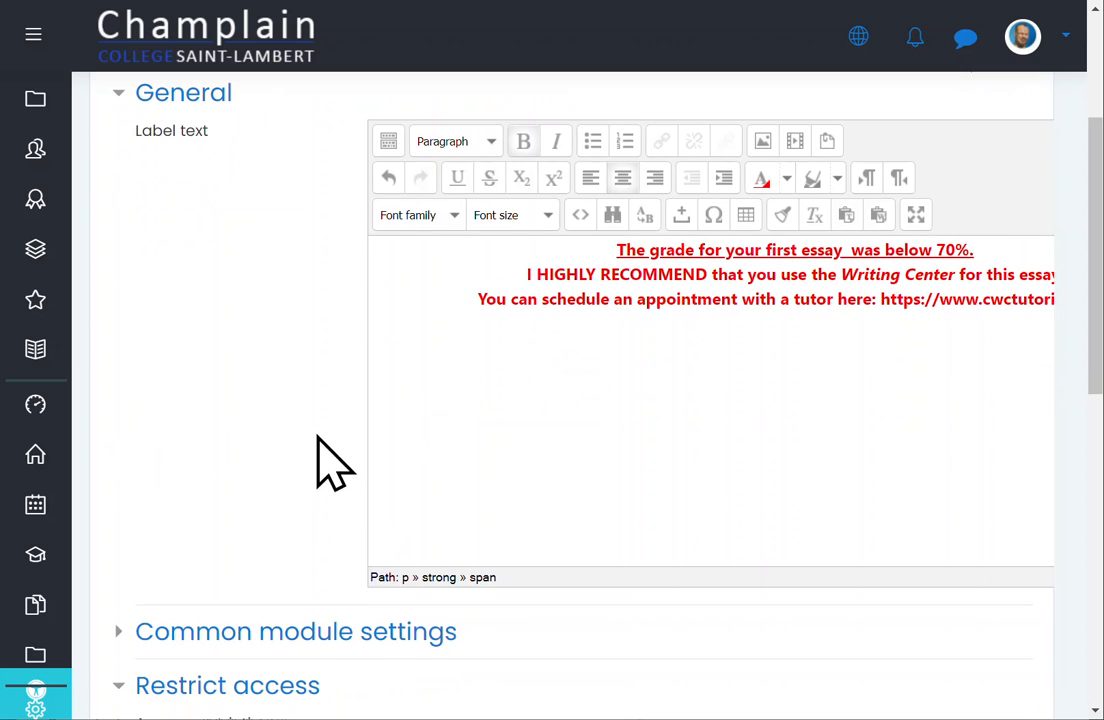
Review the label's text and its Sample Essay grade restriction, and save the label, returning to the course.
scroll(340, 458, "down", 4)
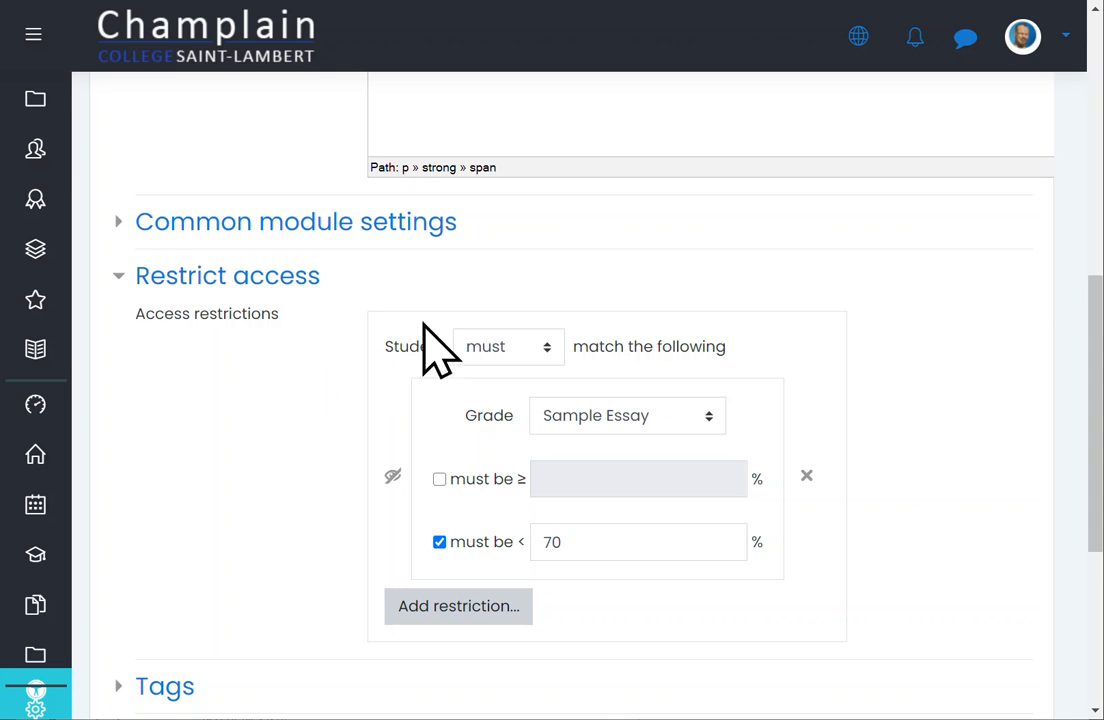
left_click(558, 549)
double_click(558, 549)
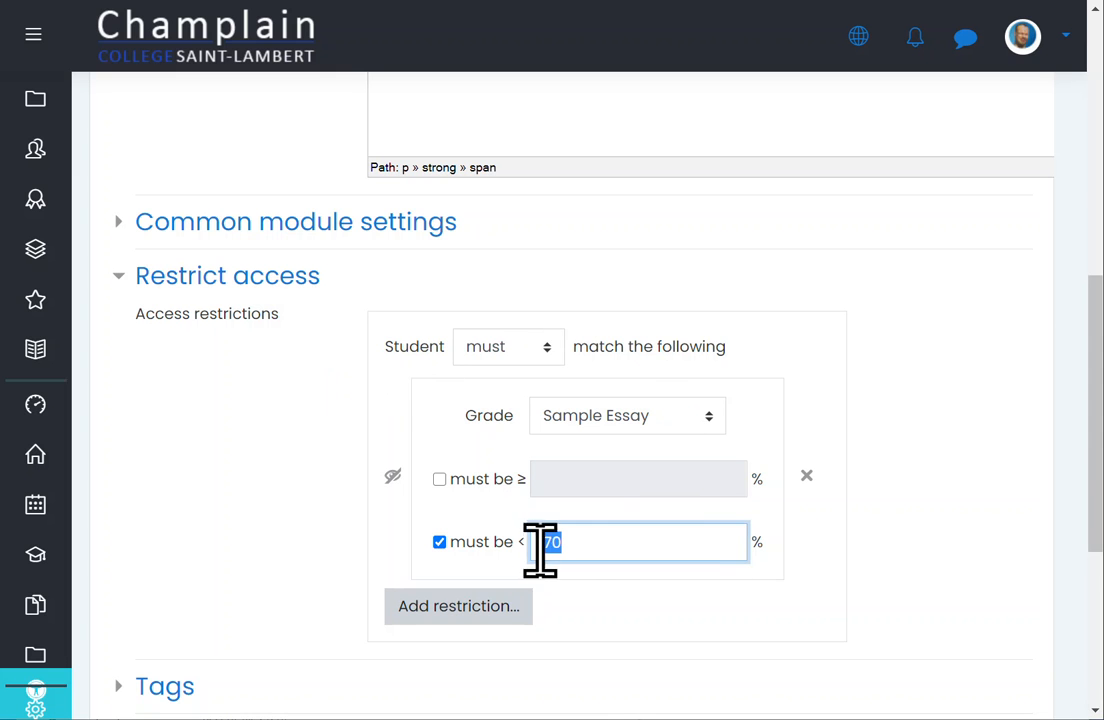
left_click(927, 557)
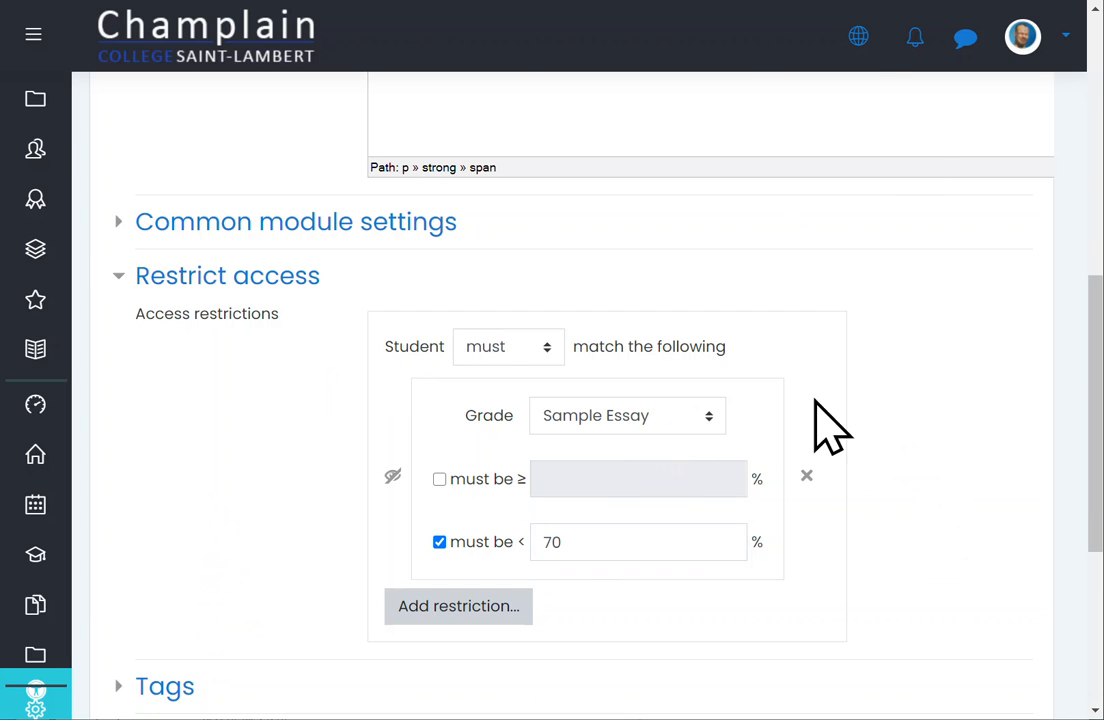
scroll(830, 424, "up", 3)
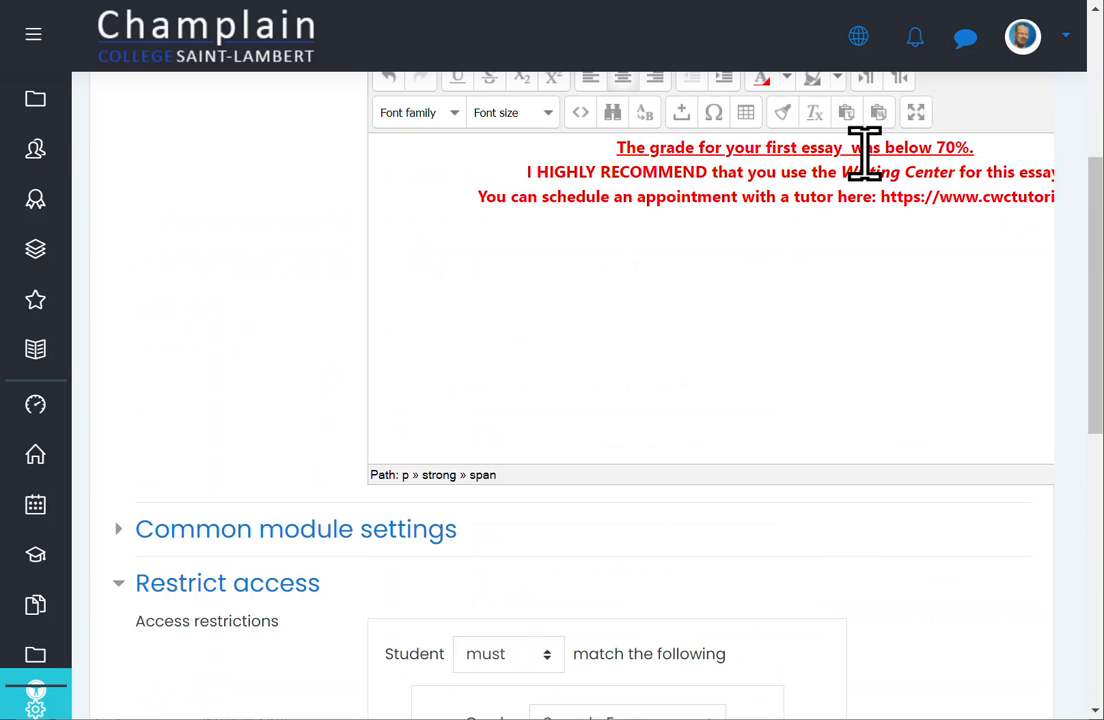
scroll(230, 560, "down", 6)
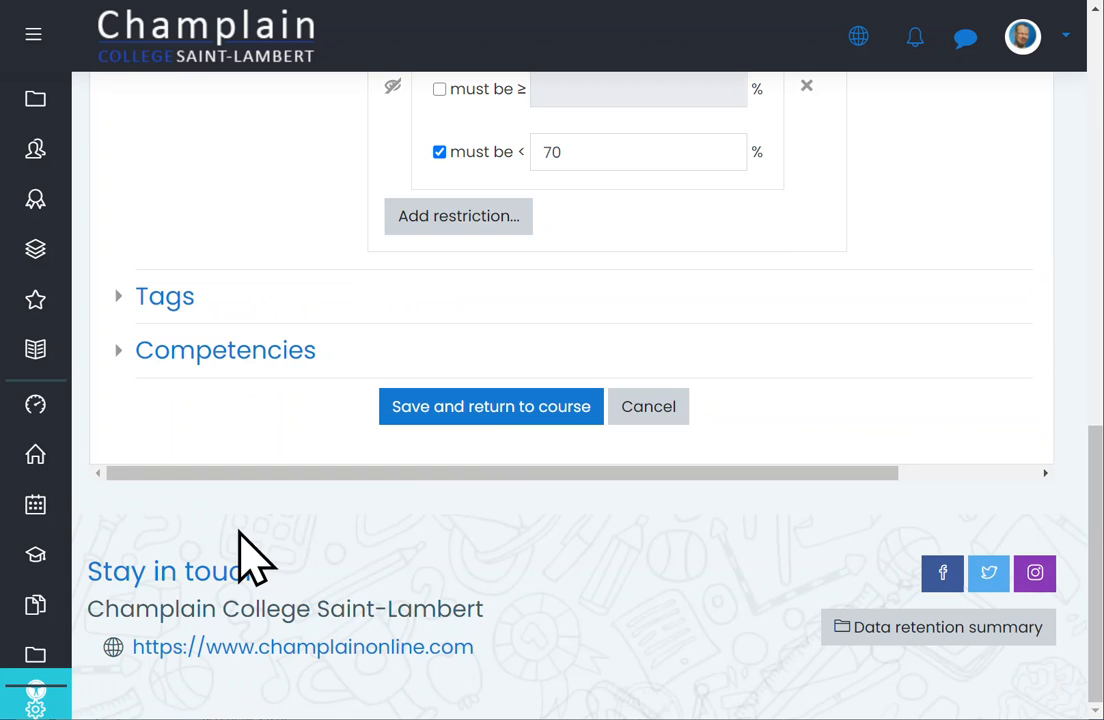
left_click(508, 406)
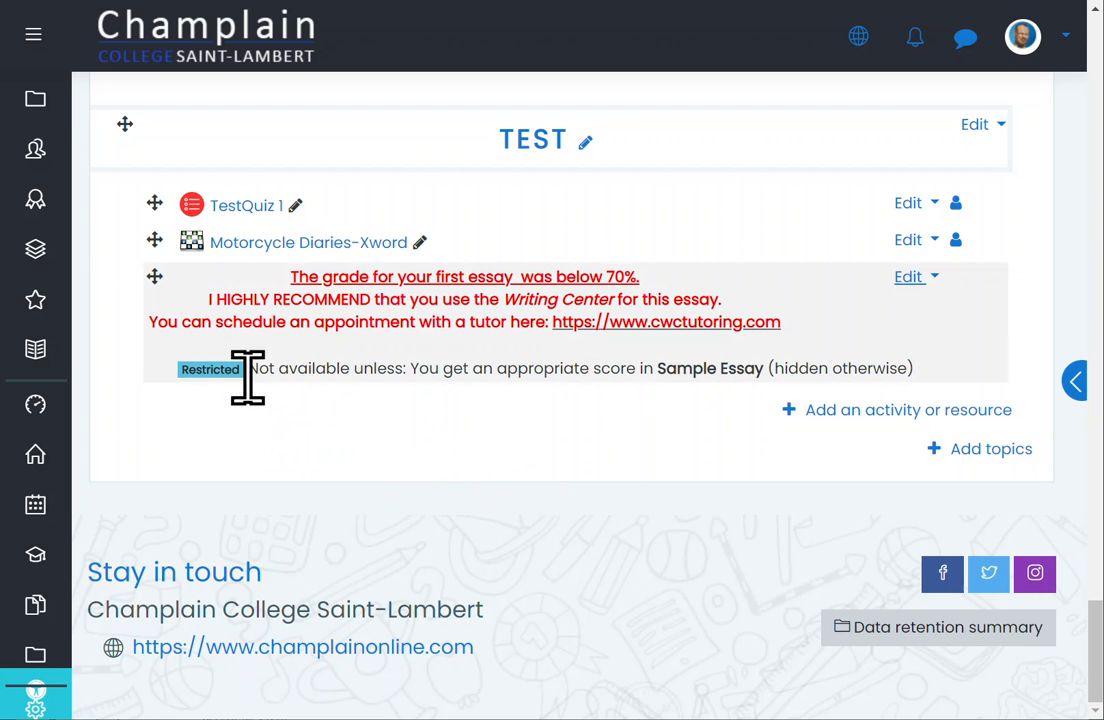
Examine the wording of the restriction notice beneath the new Writing Center label in the TEST section.
left_click_drag(193, 378, 927, 368)
left_click(378, 452)
left_click_drag(257, 369, 397, 370)
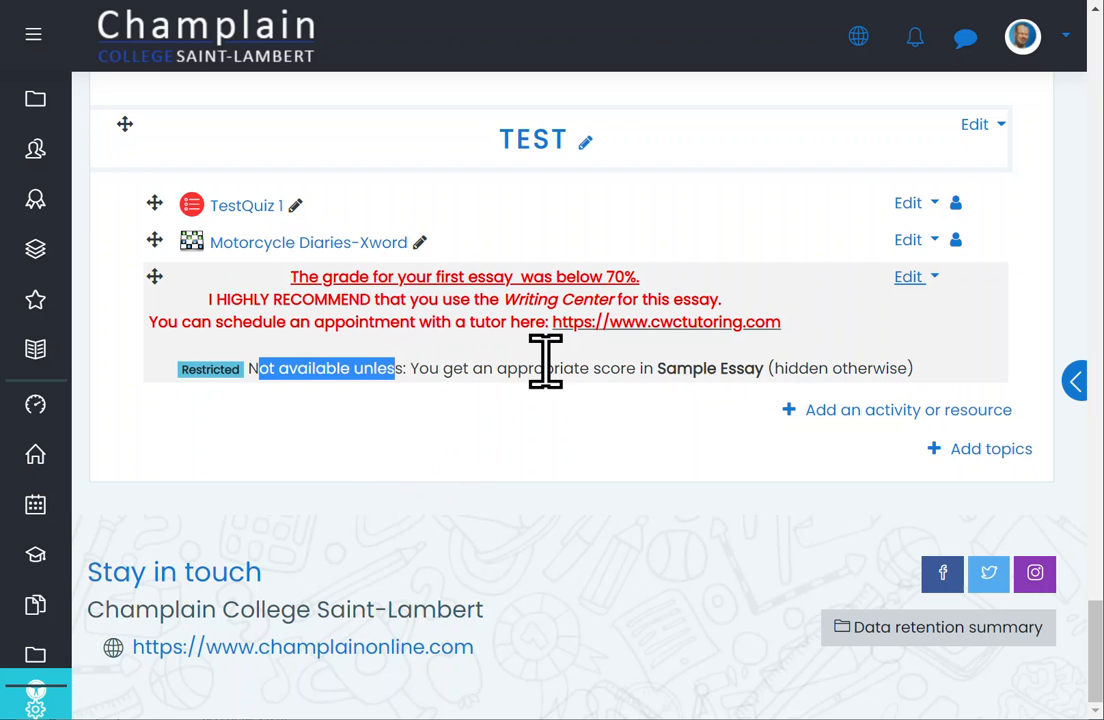
left_click_drag(765, 368, 669, 370)
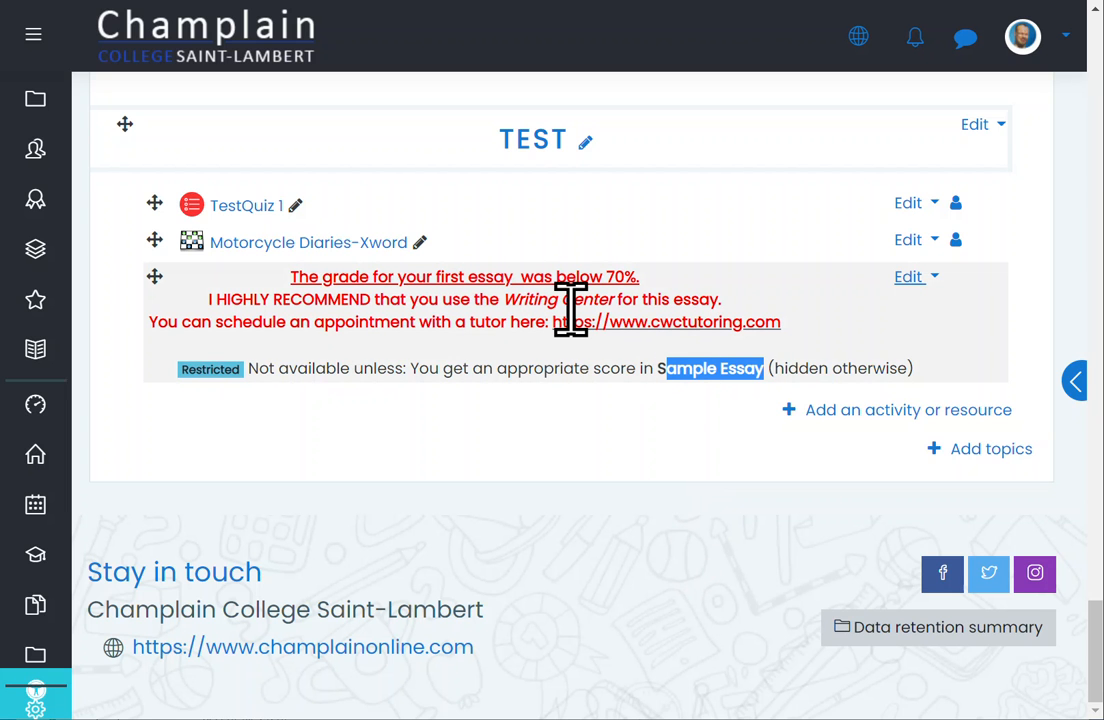
left_click(483, 366)
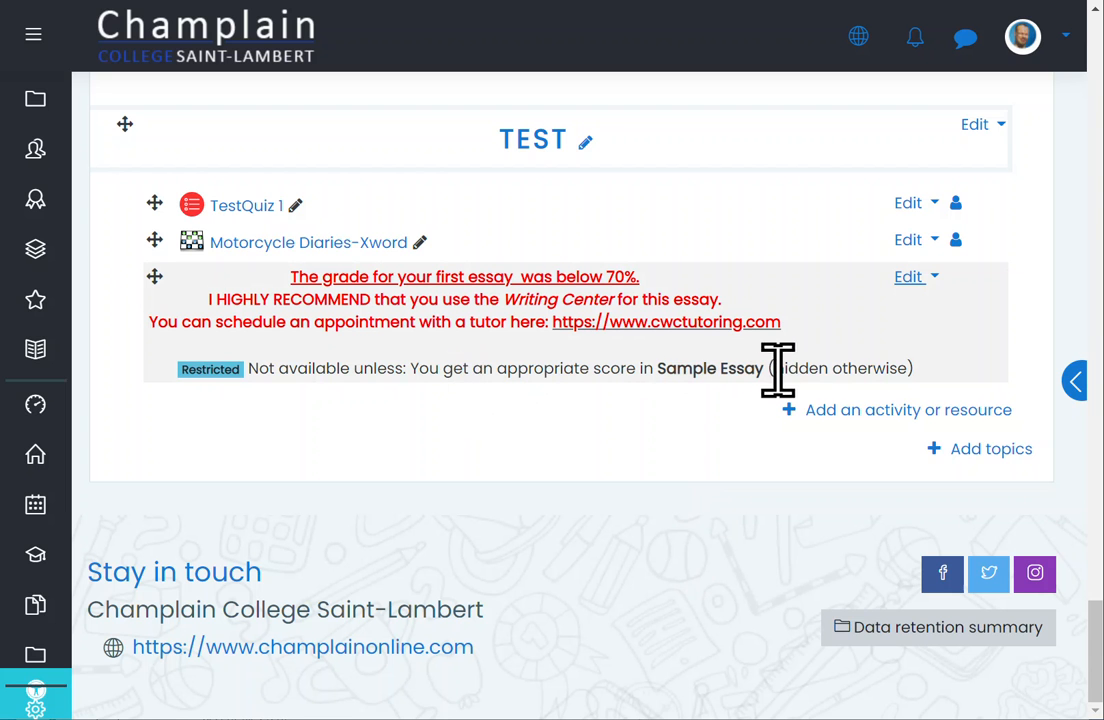
left_click_drag(778, 368, 904, 370)
left_click(349, 368)
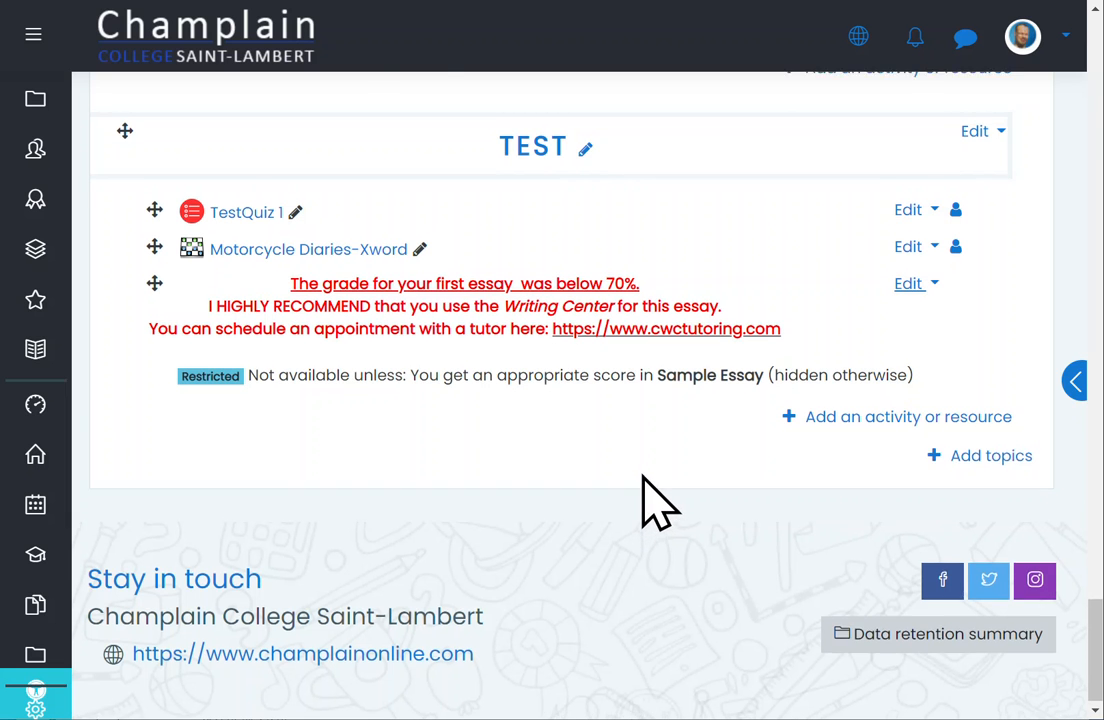
Look through the course sections and their activities, from the general forums down to the restricted label in TEST.
scroll(643, 490, "up", 1)
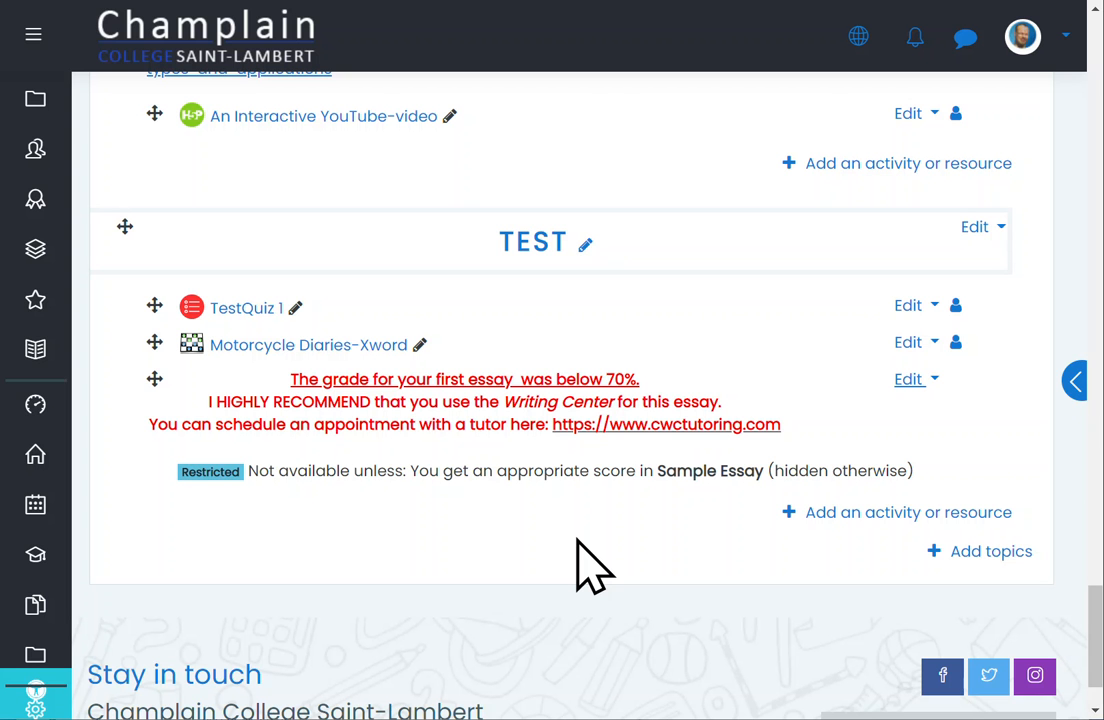
scroll(690, 522, "up", 10)
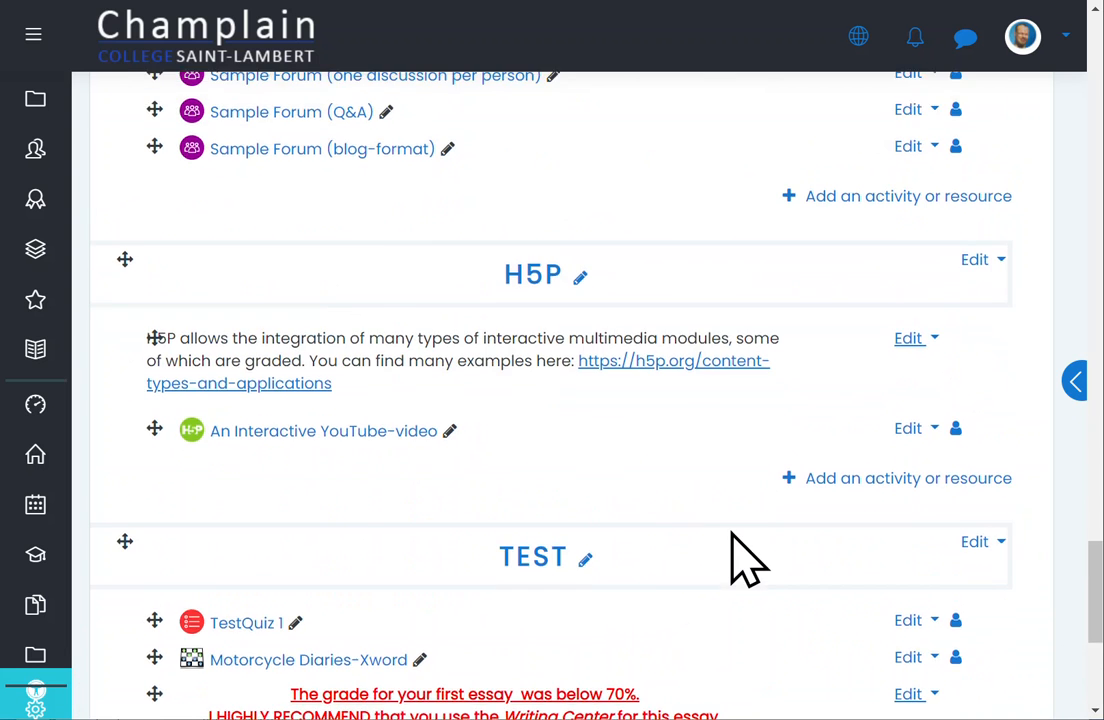
scroll(739, 555, "up", 15)
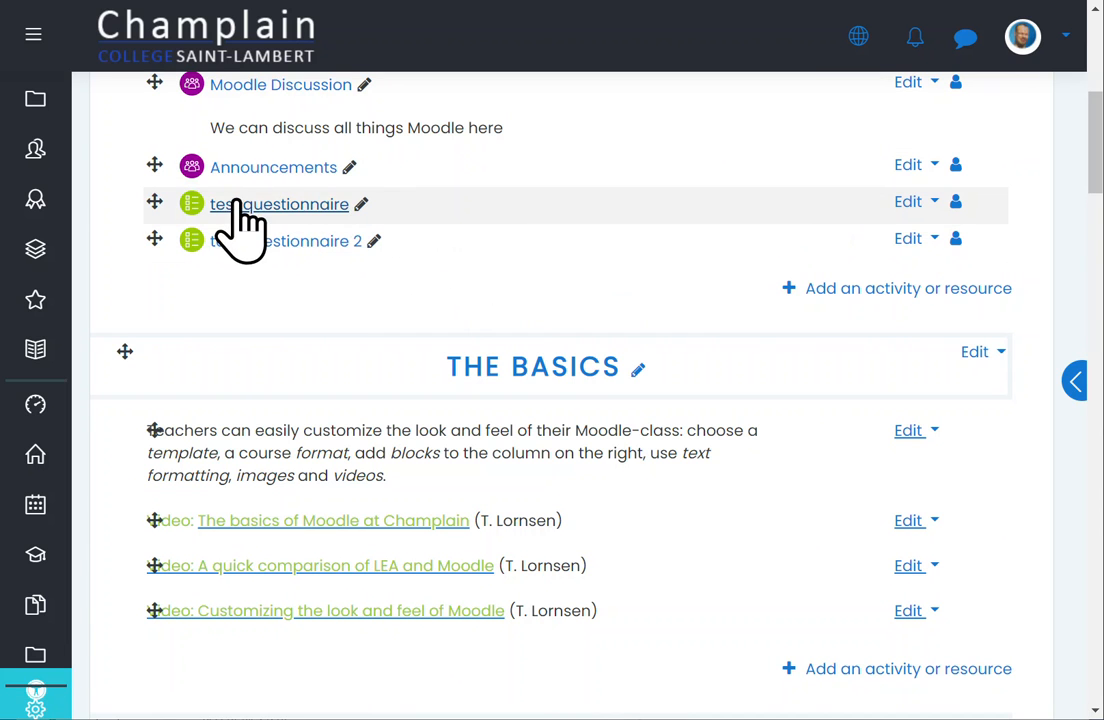
scroll(815, 547, "down", 3)
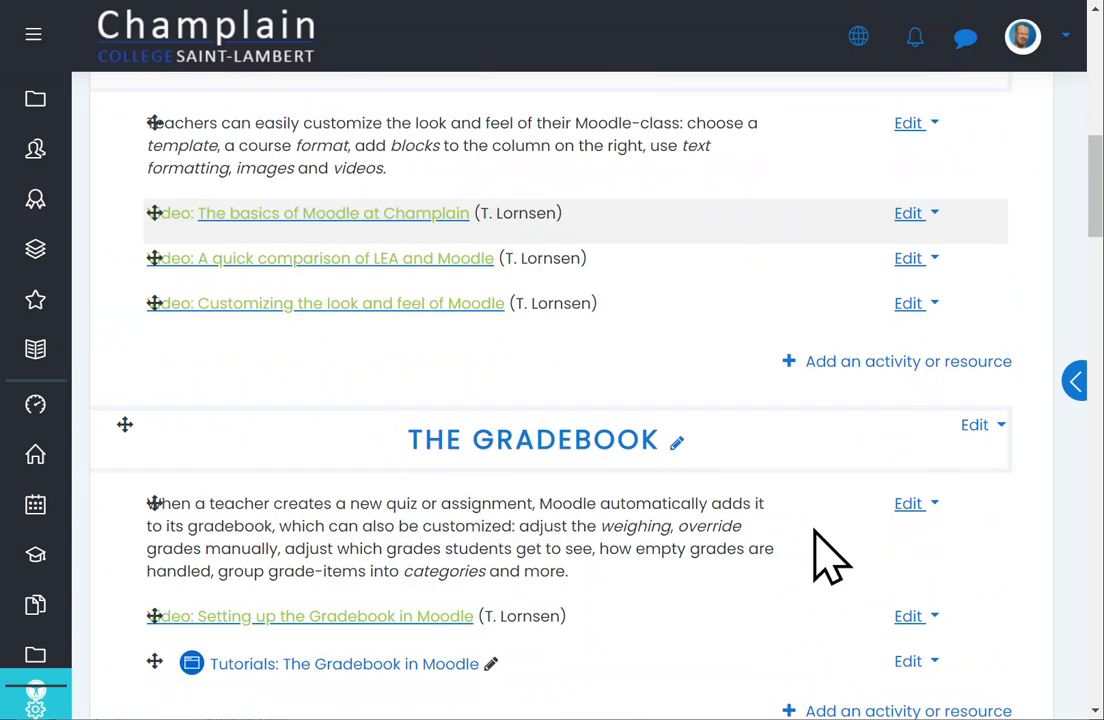
scroll(936, 554, "down", 9)
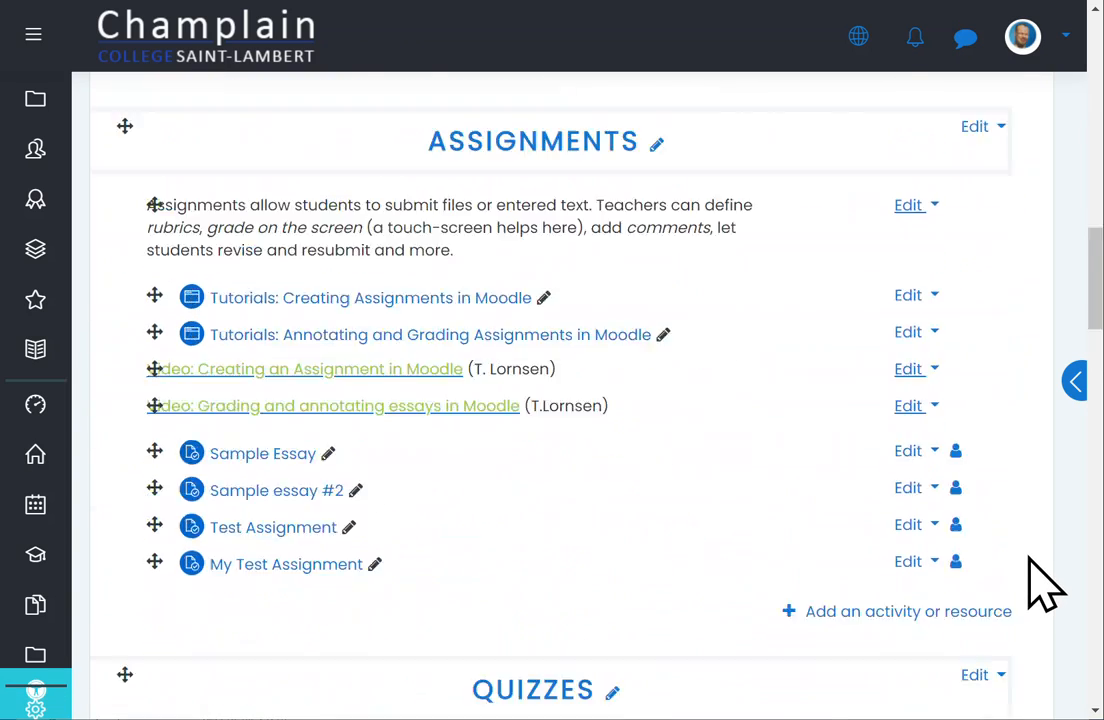
scroll(1040, 585, "down", 7)
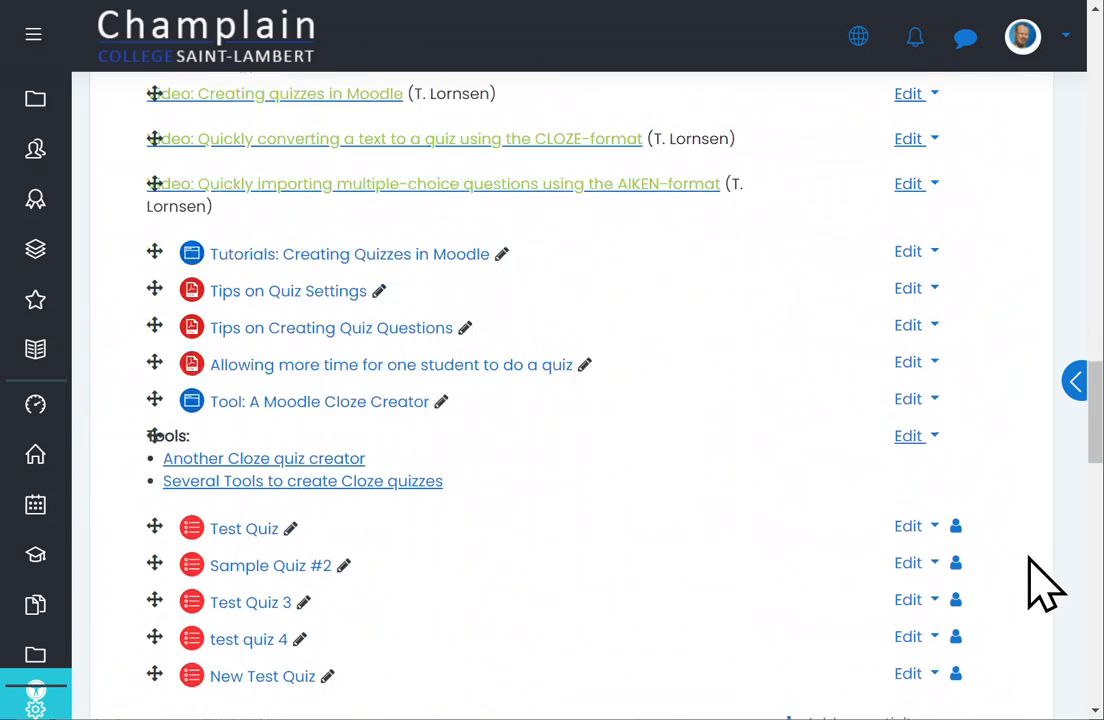
scroll(1040, 585, "down", 3)
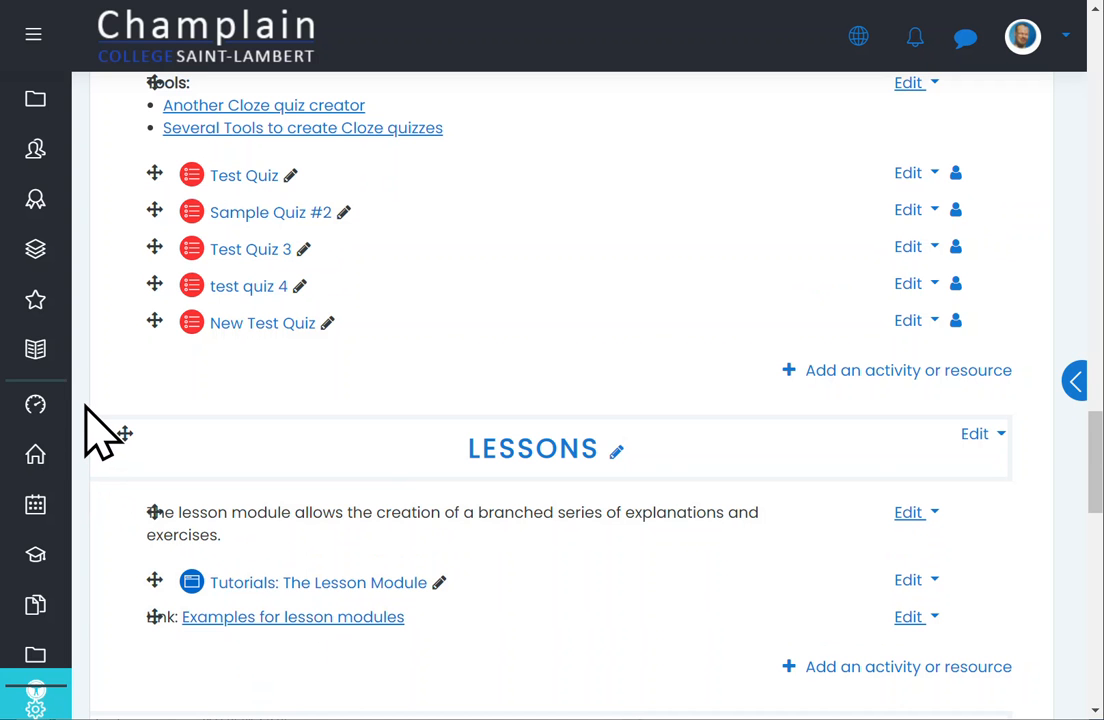
scroll(95, 445, "down", 10)
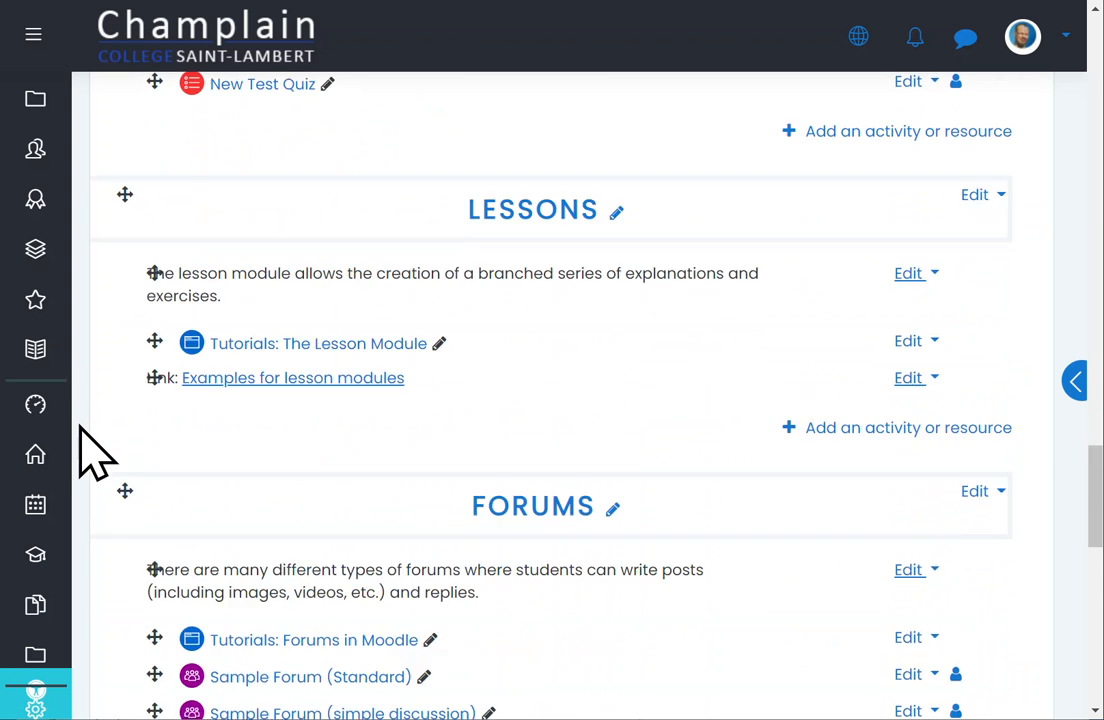
scroll(95, 450, "down", 4)
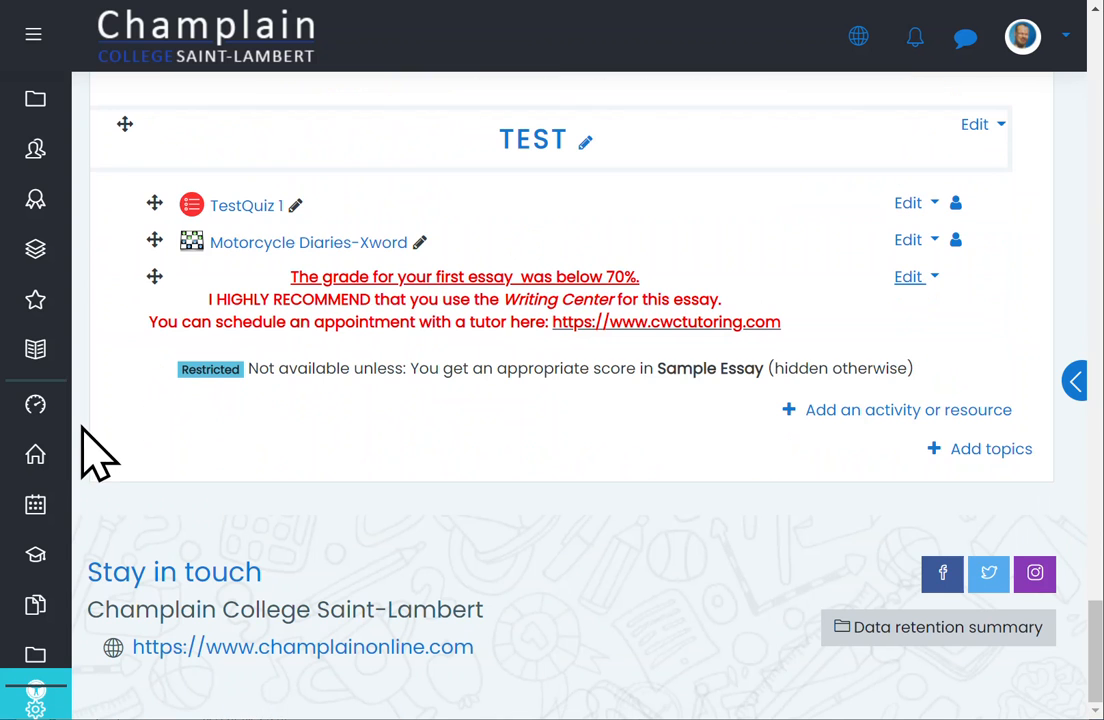